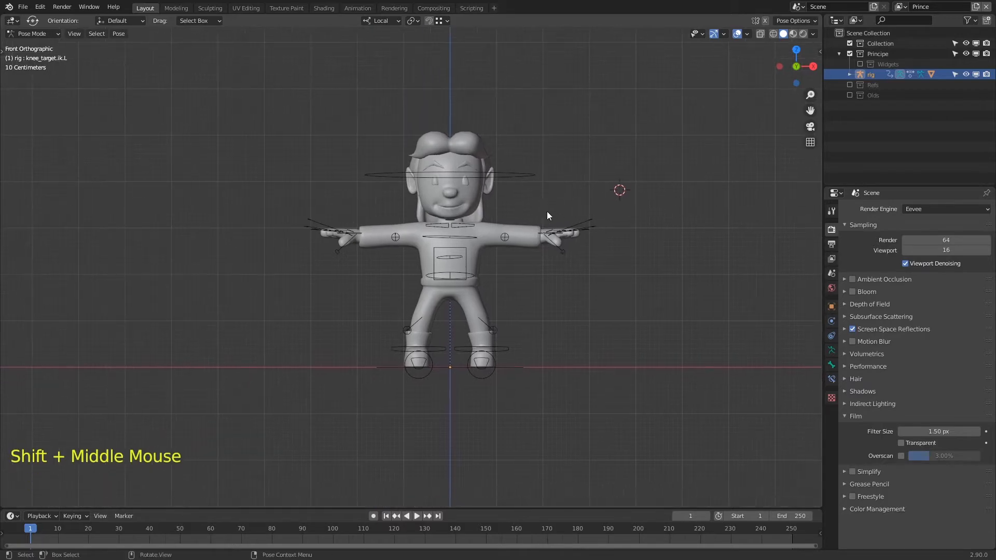
{"action": "middle_click_drag", "start_coordinate": [534, 215], "coordinate": [477, 225], "text": "shift"}
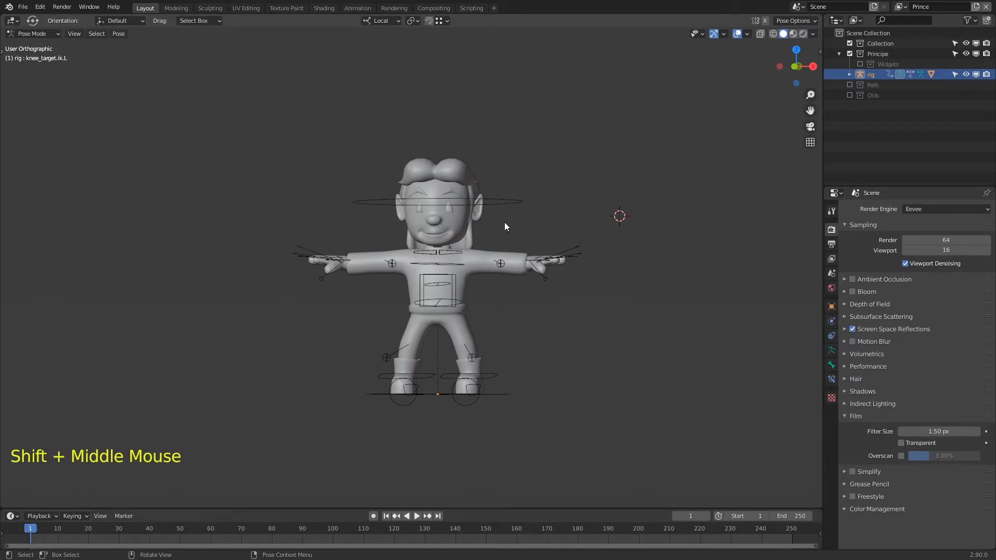
{"action": "key", "text": "KP_1"}
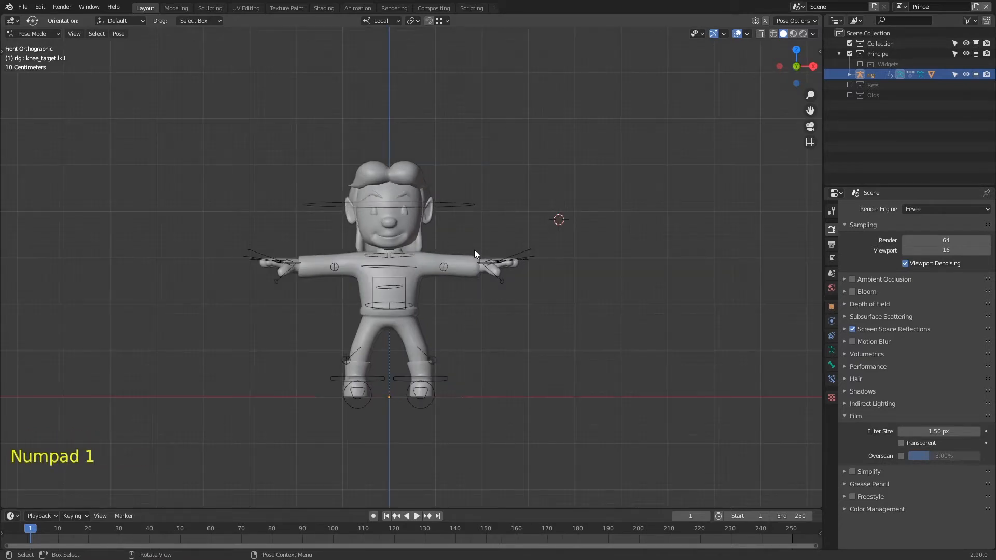
{"action": "left_click", "coordinate": [492, 273]}
{"action": "left_click", "coordinate": [298, 263]}
{"action": "key", "text": "g"}
{"action": "right_click", "coordinate": [350, 292]}
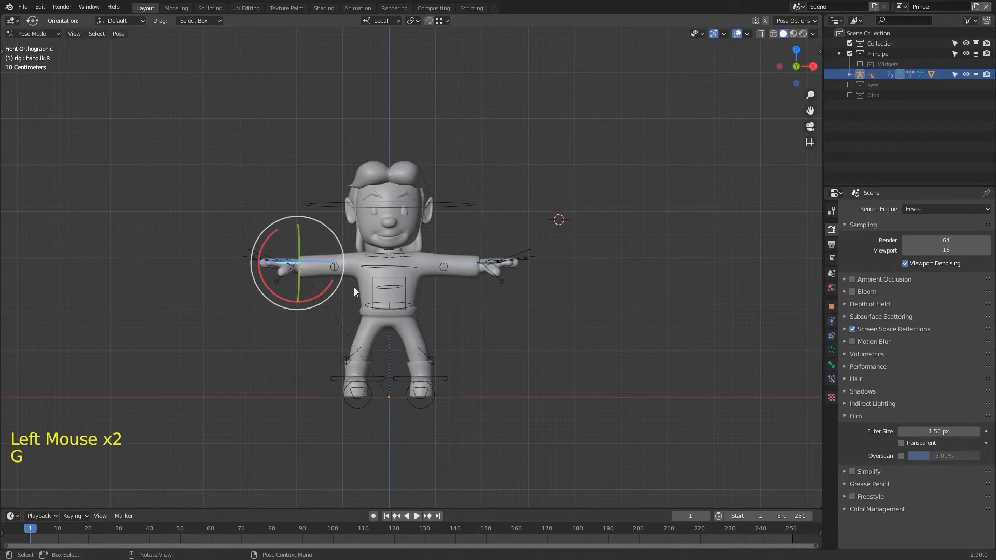
{"action": "middle_click_drag", "start_coordinate": [412, 218], "coordinate": [534, 219], "text": "ctrl"}
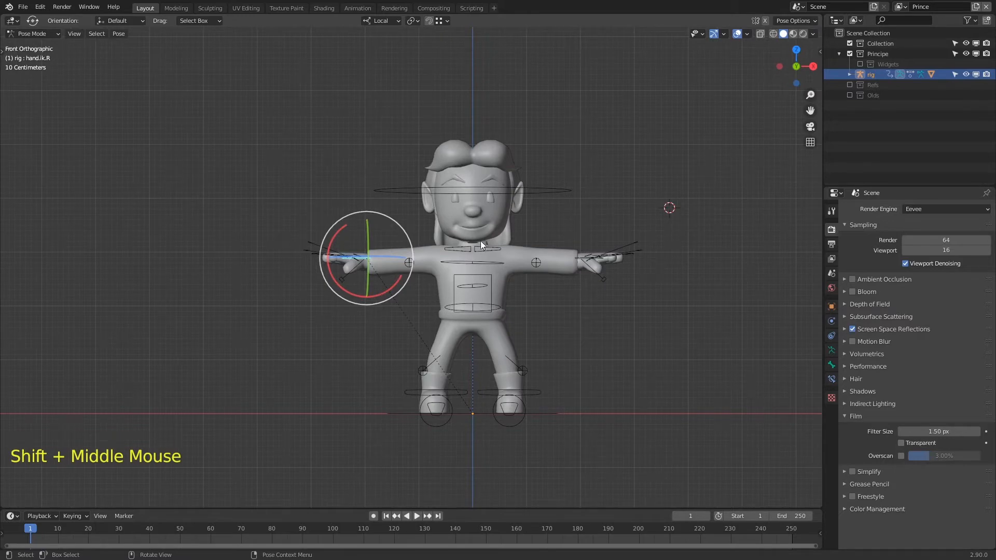
{"action": "left_click", "coordinate": [497, 263]}
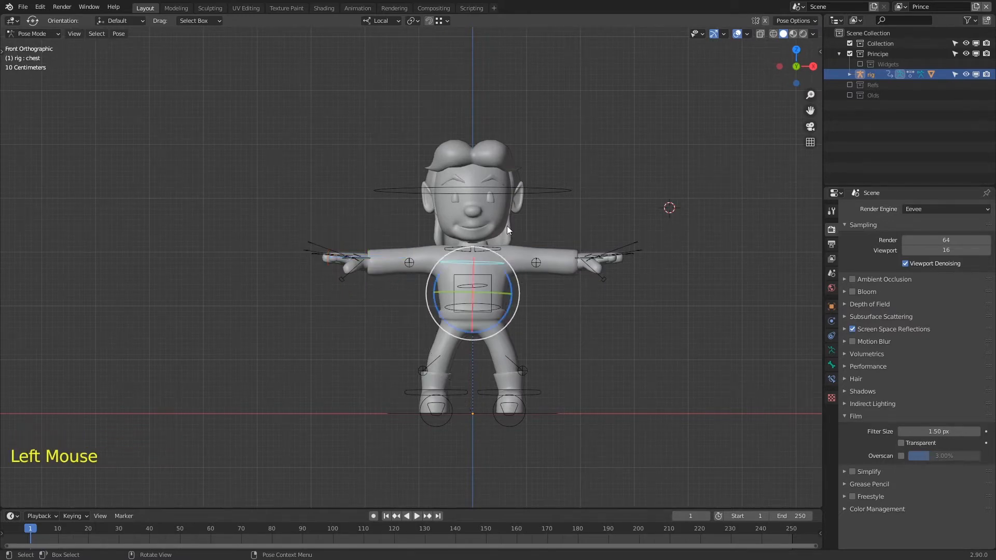
Step: Try applying Pose1 from the pose library to all of the rig's bones, and undo it
{"action": "left_click", "coordinate": [831, 351]}
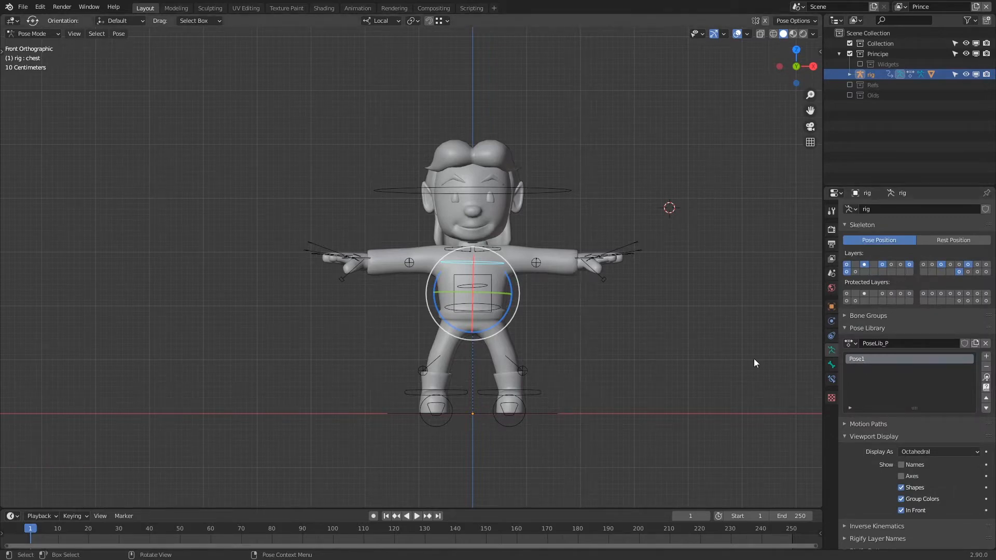
{"action": "key", "text": "a"}
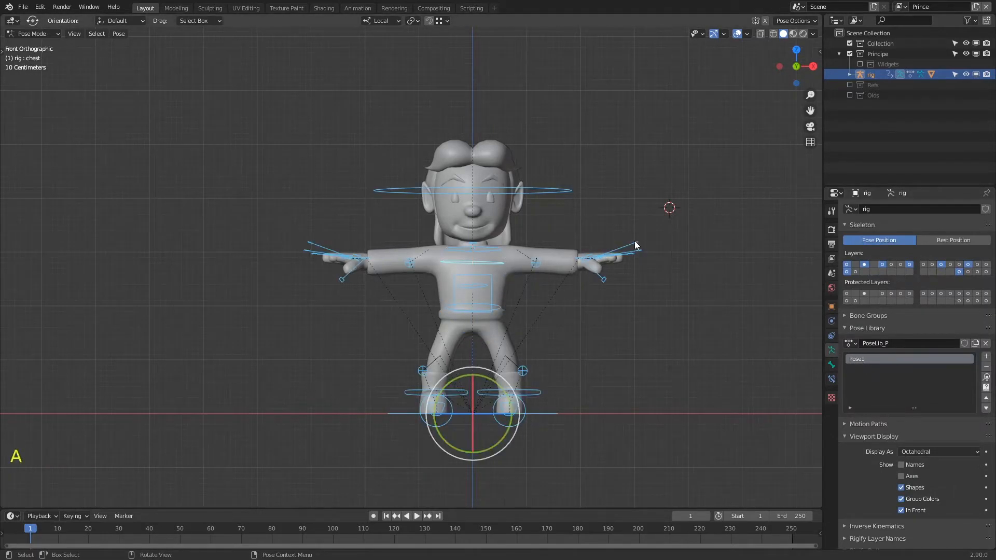
{"action": "left_click", "coordinate": [985, 378]}
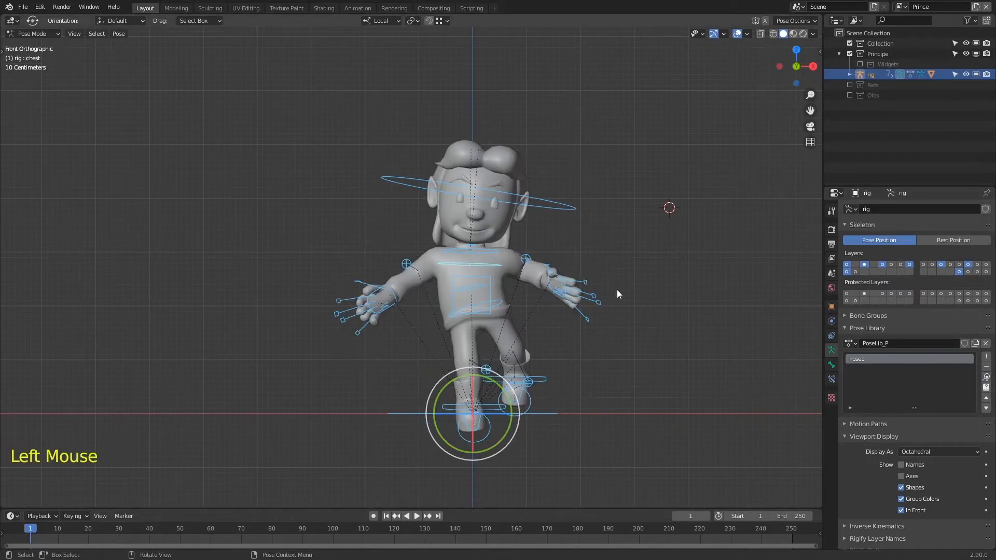
{"action": "key", "text": "ctrl+z"}
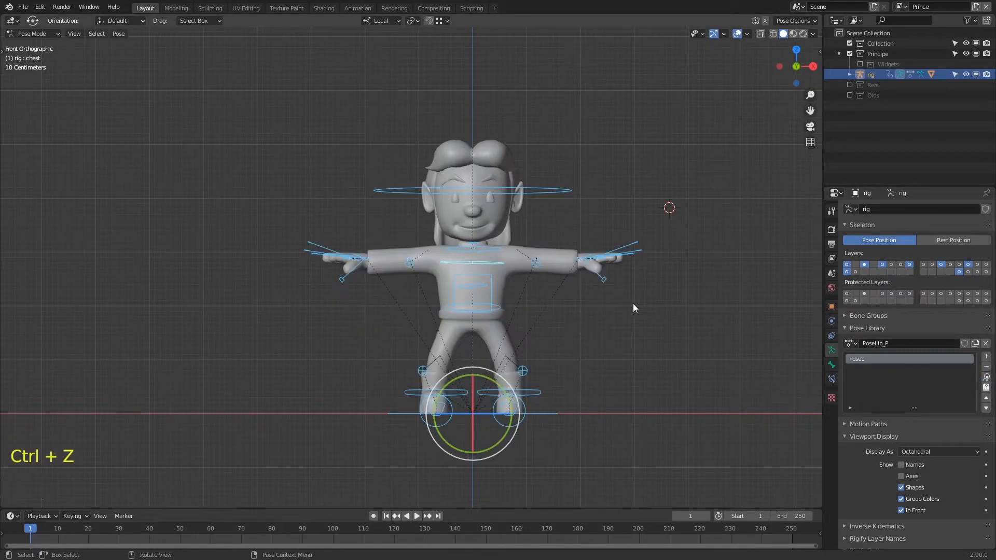
{"action": "middle_click_drag", "start_coordinate": [540, 68], "coordinate": [536, 219], "text": "ctrl"}
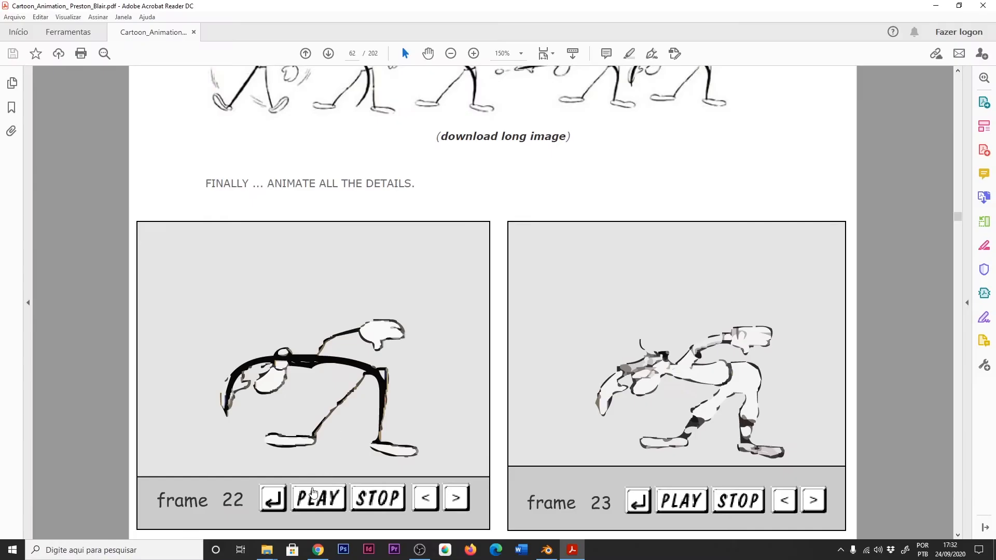
Step: Switch to the Cartoon_Animation PDF in Acrobat Reader, try playing both animation examples on page 62, and examine the pose sketches above them
{"action": "left_click", "coordinate": [314, 494]}
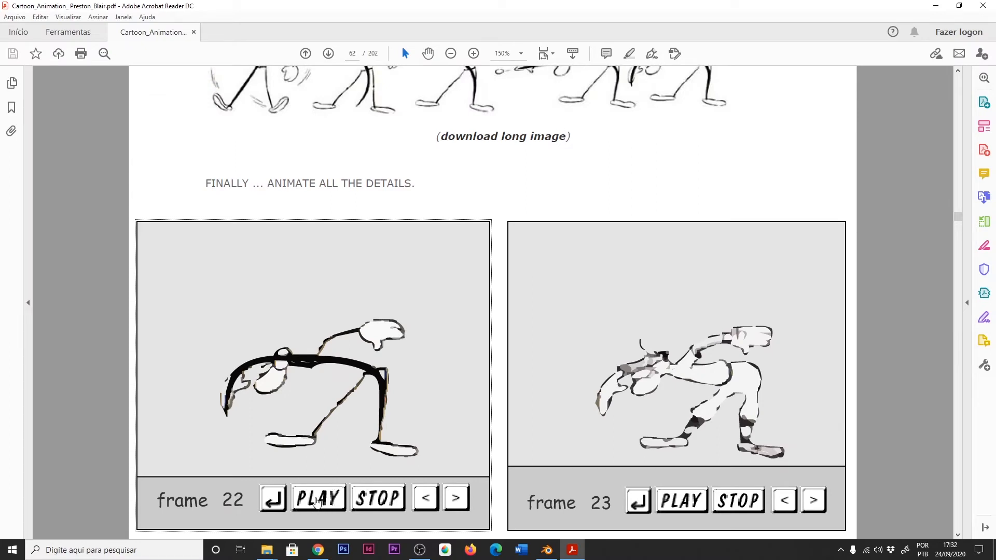
{"action": "left_click", "coordinate": [319, 499]}
{"action": "left_click", "coordinate": [694, 502]}
{"action": "left_click", "coordinate": [692, 503]}
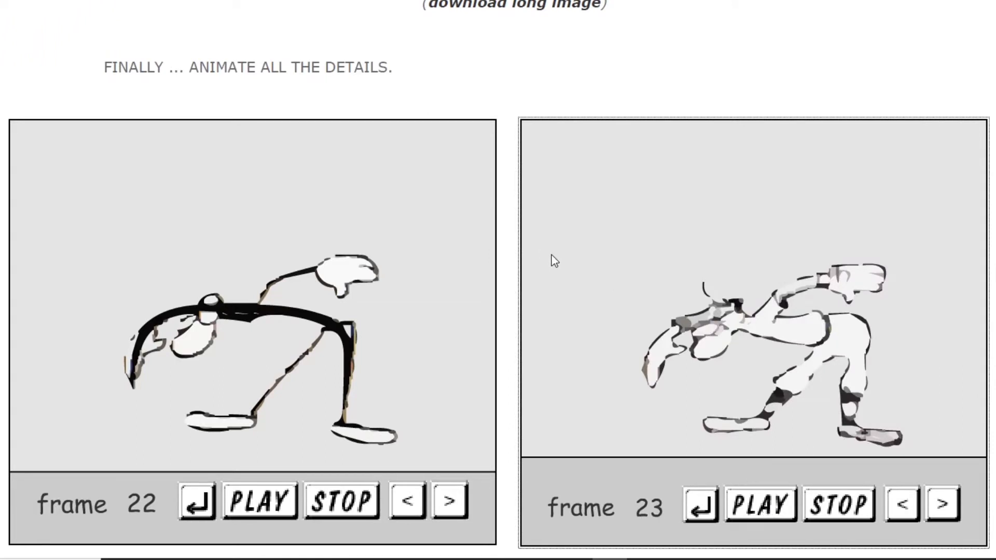
{"action": "scroll", "coordinate": [552, 259], "scroll_direction": "up", "scroll_amount": 5}
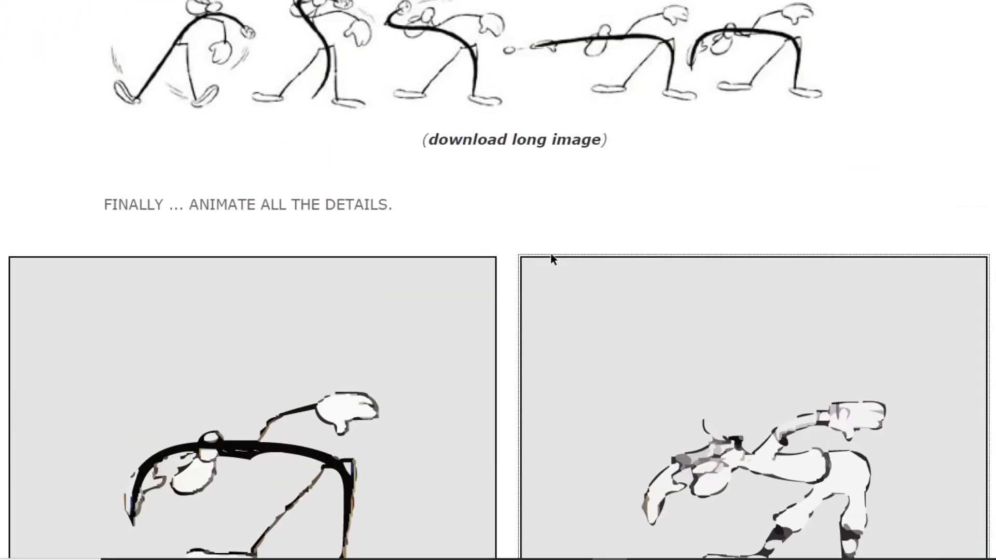
{"action": "scroll", "coordinate": [551, 253], "scroll_direction": "up", "scroll_amount": 3}
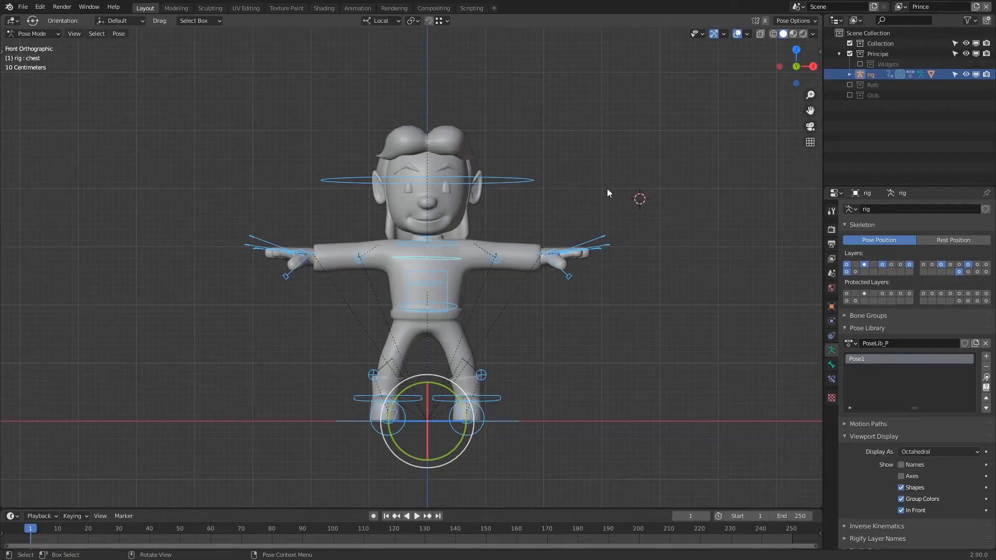
Step: Switch back to Blender, put the rig in Object Mode, and add a 2D Animation workspace
{"action": "key", "text": "ctrl+Tab"}
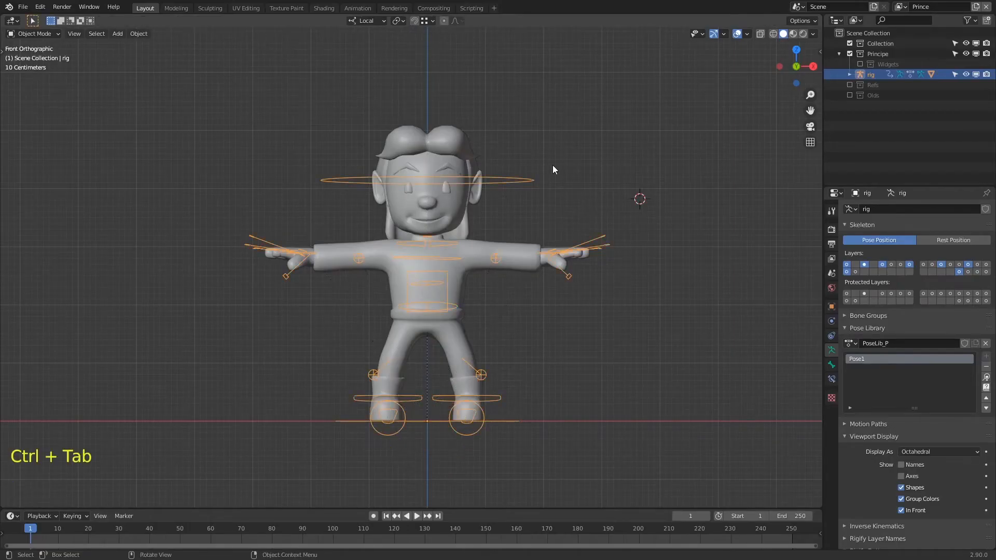
{"action": "left_click", "coordinate": [493, 8]}
{"action": "mouse_move", "coordinate": [473, 38]}
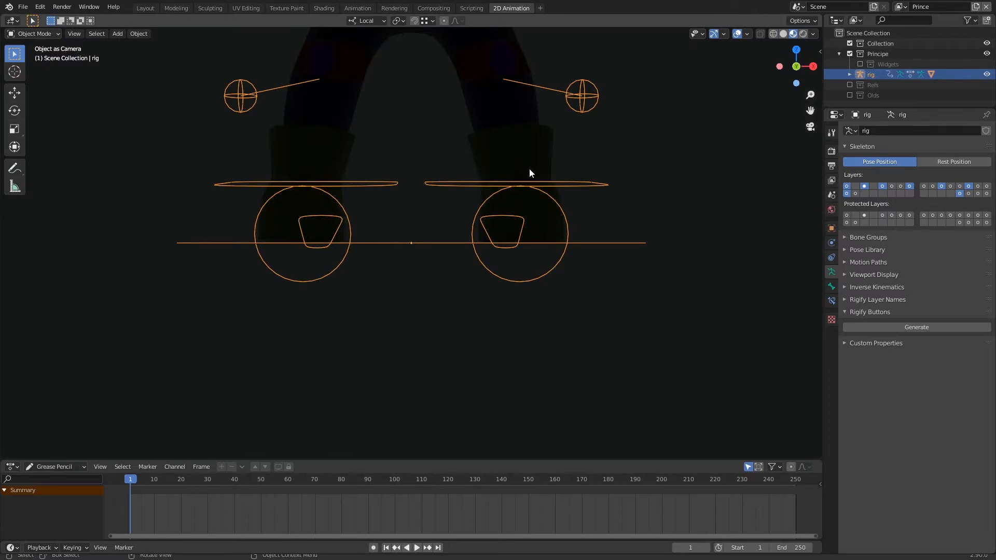
Step: Set the 2D Animation viewport to solid shading in front orthographic view and exclude the Principe collection from the view layer
{"action": "key", "text": "ctrl+KP_0"}
{"action": "scroll", "coordinate": [505, 253], "scroll_direction": "up", "scroll_amount": 4}
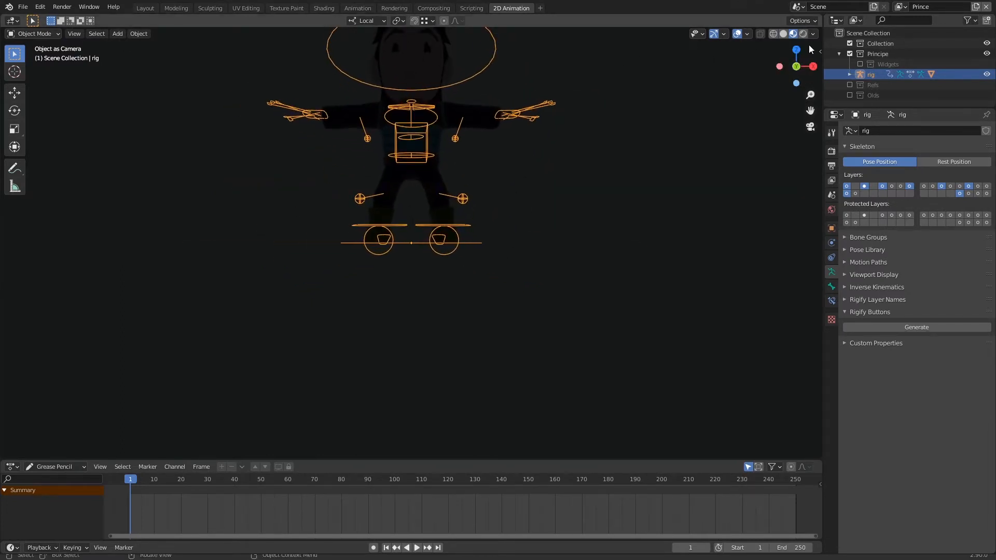
{"action": "left_click", "coordinate": [783, 33]}
{"action": "key", "text": "KP_0"}
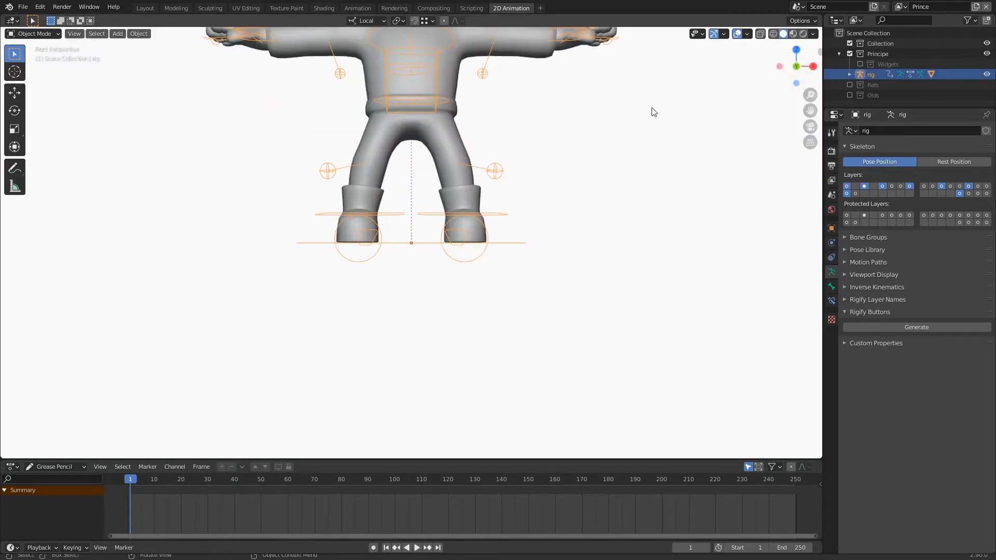
{"action": "key", "text": "KP_5"}
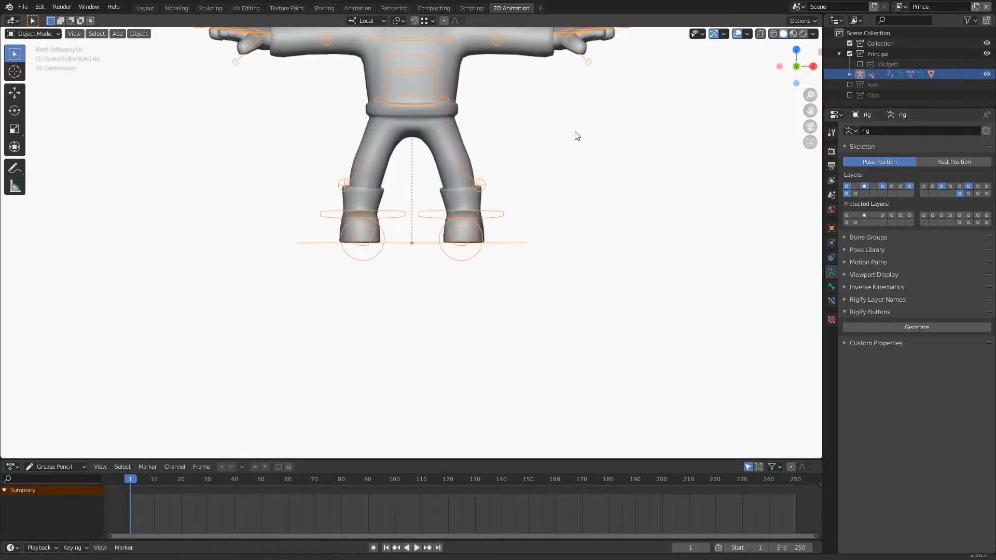
{"action": "middle_click_drag", "start_coordinate": [577, 136], "coordinate": [564, 255], "text": "shift"}
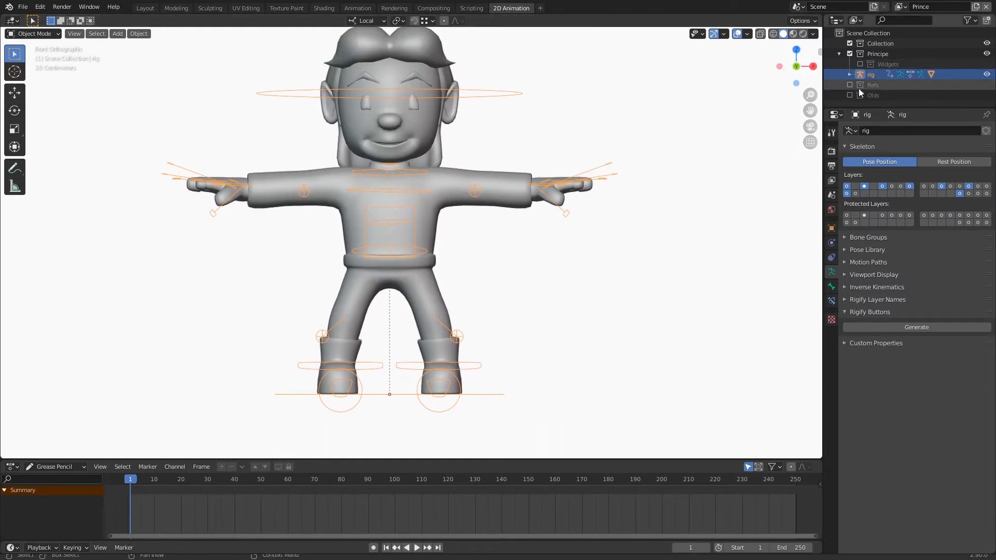
{"action": "left_click", "coordinate": [849, 54]}
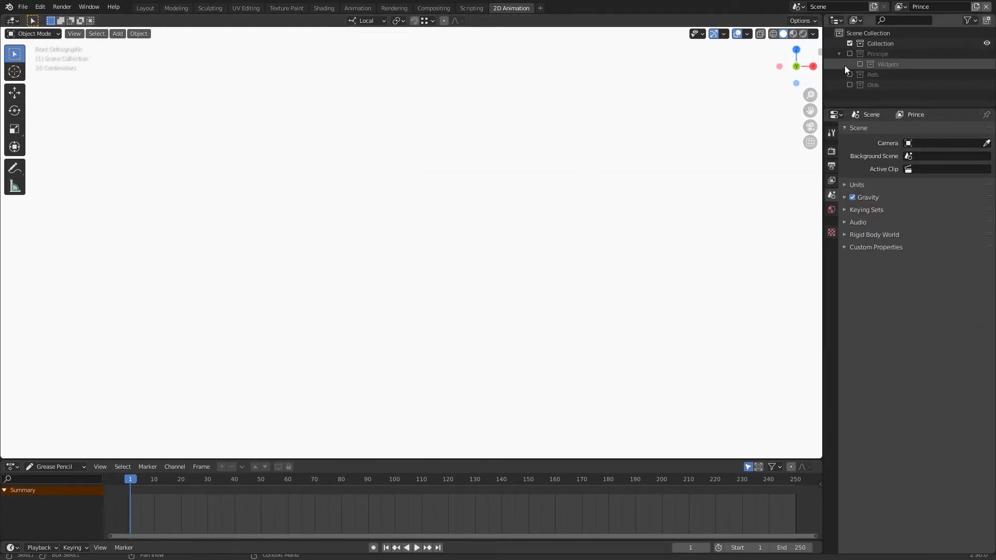
Step: In the Layout workspace, reset the 3D cursor to the world origin and add a blank Grease Pencil object
{"action": "double_click", "coordinate": [145, 8]}
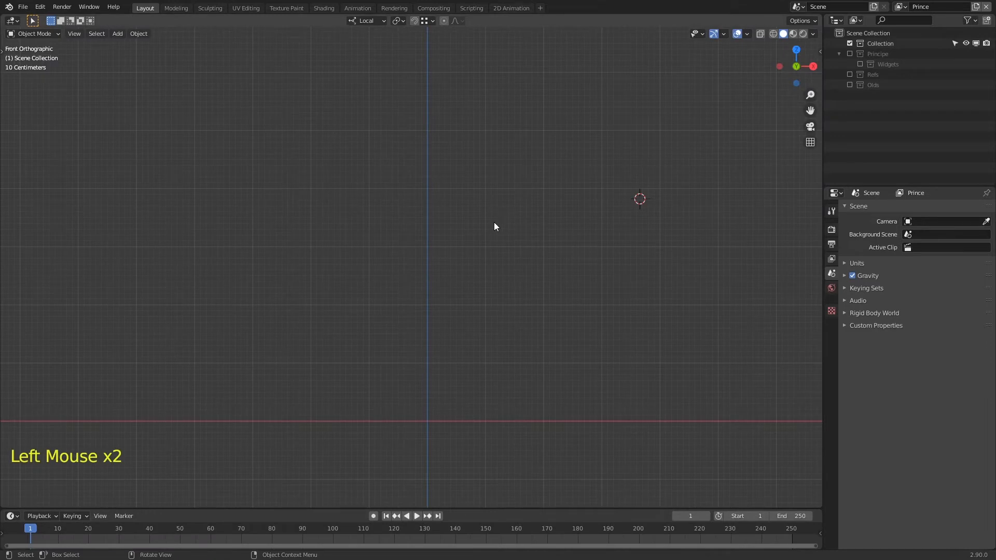
{"action": "key", "text": "shift+c"}
{"action": "middle_click_drag", "start_coordinate": [506, 343], "coordinate": [493, 279], "text": "shift"}
{"action": "key", "text": "shift+a"}
{"action": "mouse_move", "coordinate": [486, 275]}
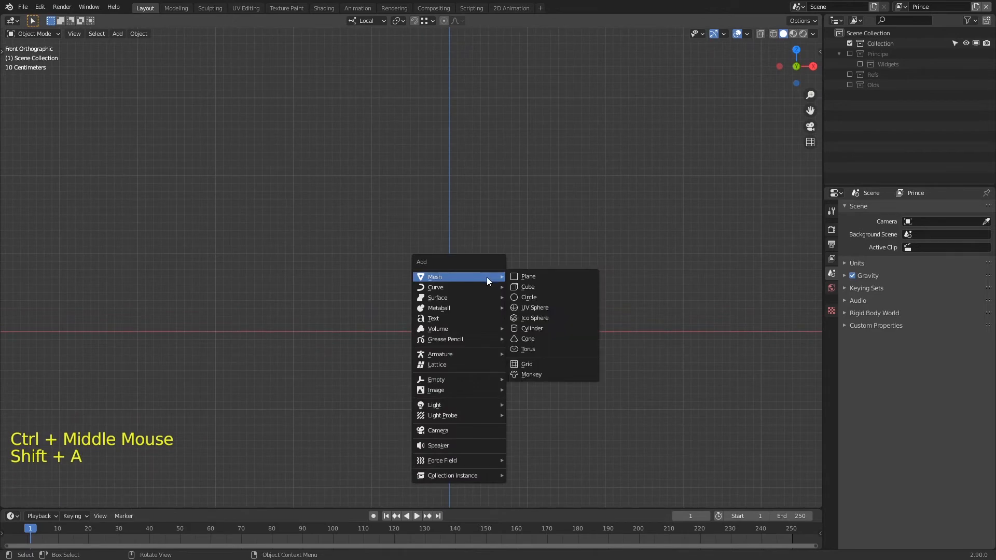
{"action": "mouse_move", "coordinate": [474, 338]}
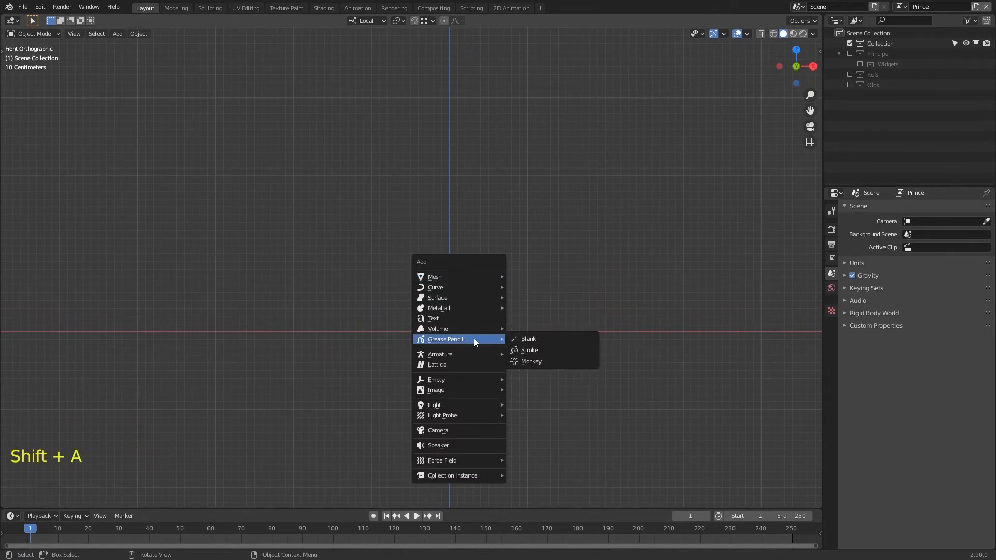
{"action": "left_click", "coordinate": [529, 339]}
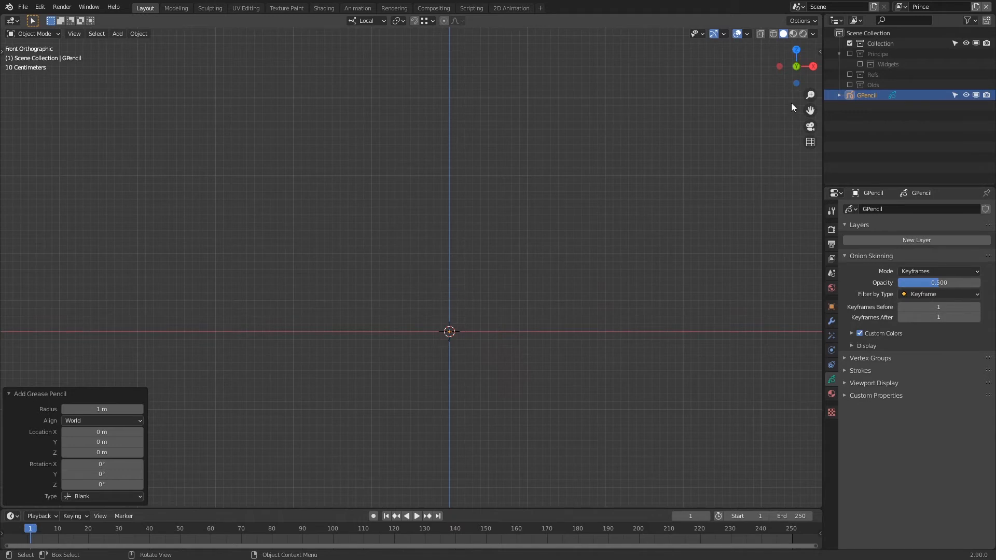
Step: Rename the new Grease Pencil object to Rafs
{"action": "key", "text": "F2"}
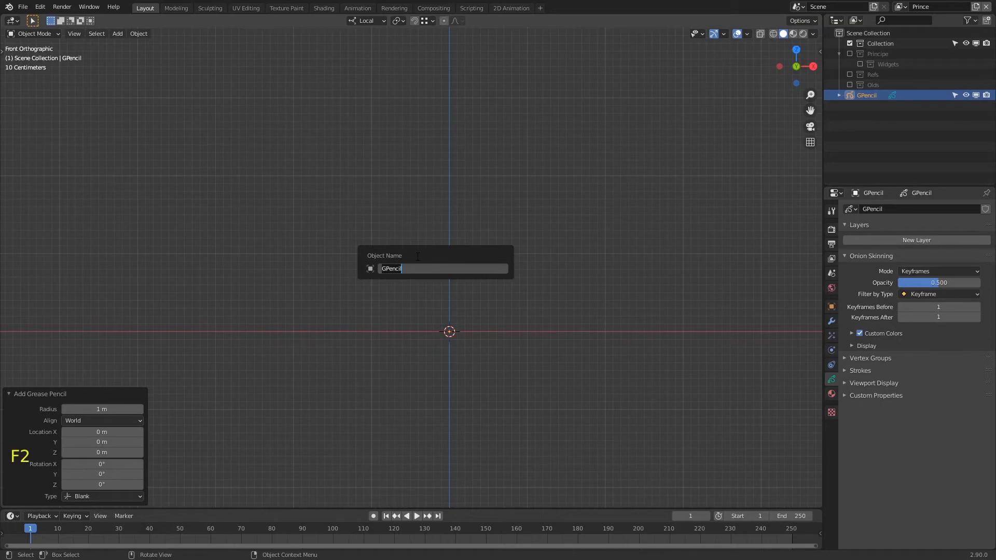
{"action": "key", "text": "shift"}
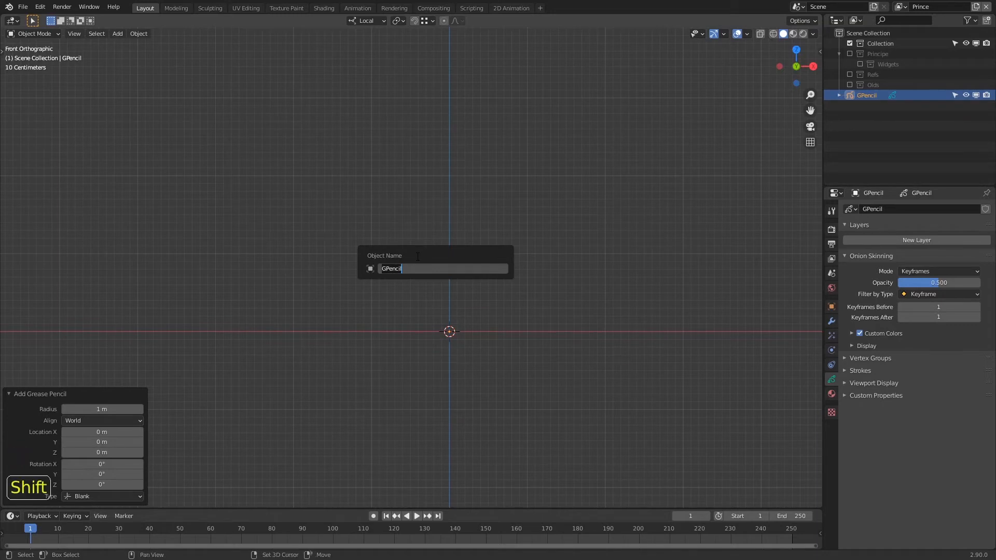
{"action": "type", "text": "Rafs"}
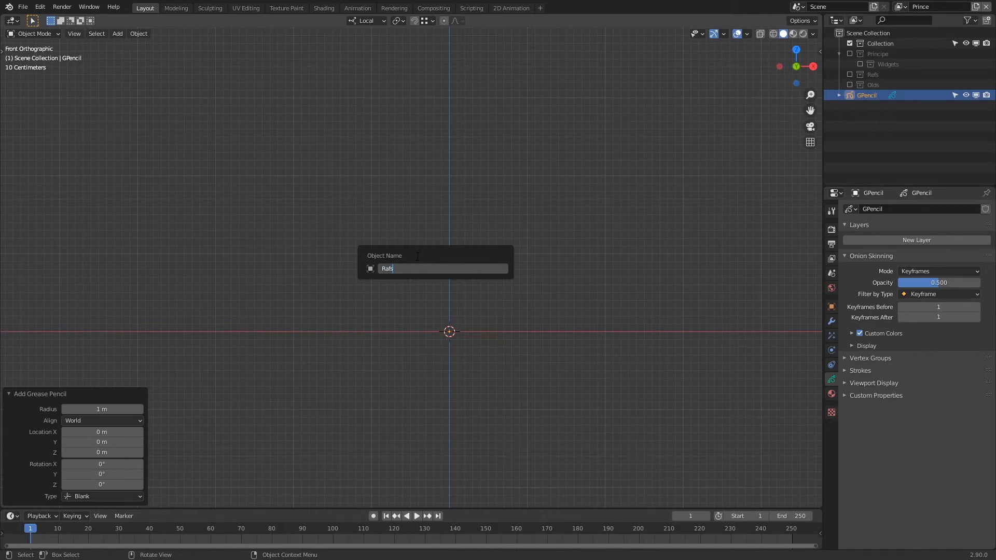
{"action": "key", "text": "Return"}
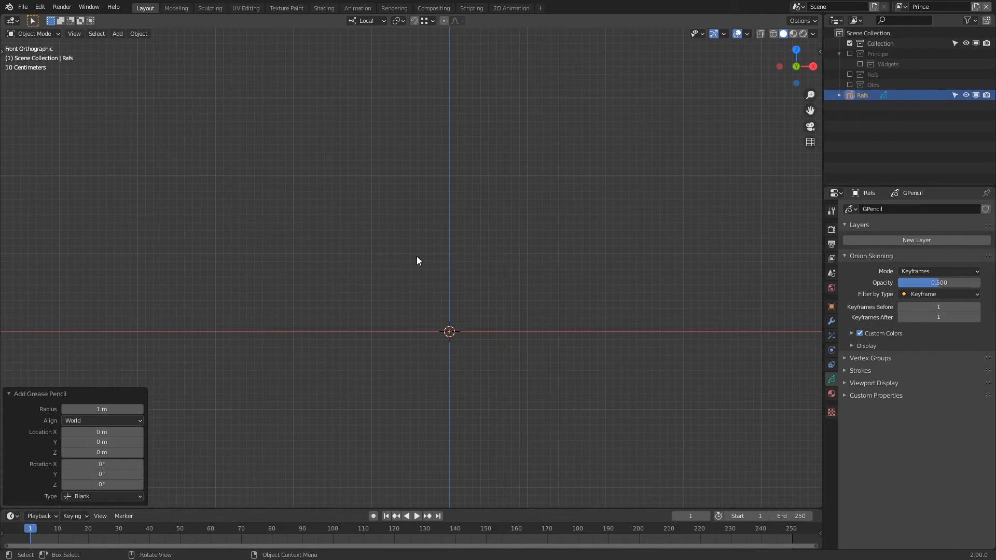
Step: In the 2D Animation workspace, check the brush settings and sketch a rough round head on frame 1 with the Pencil brush
{"action": "left_click", "coordinate": [516, 8]}
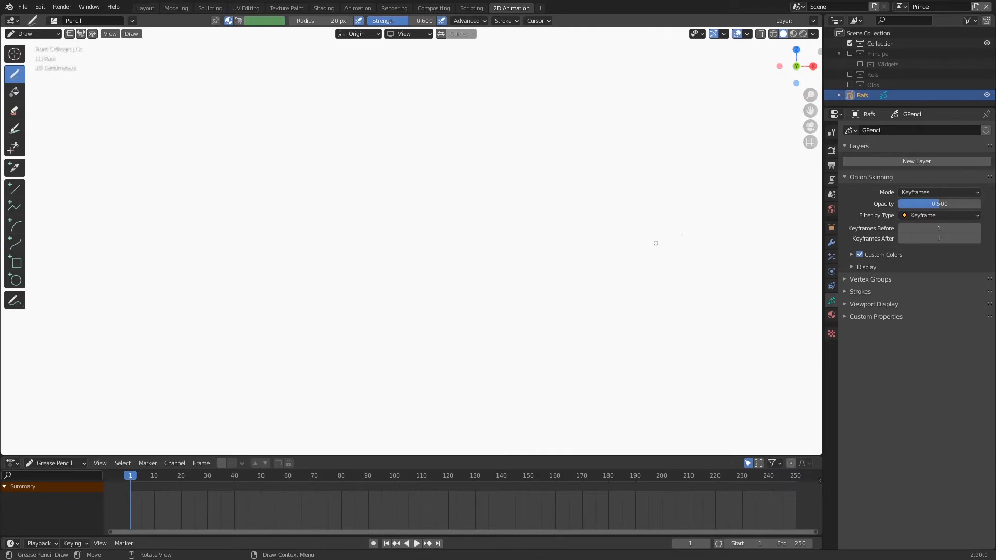
{"action": "left_click", "coordinate": [832, 132]}
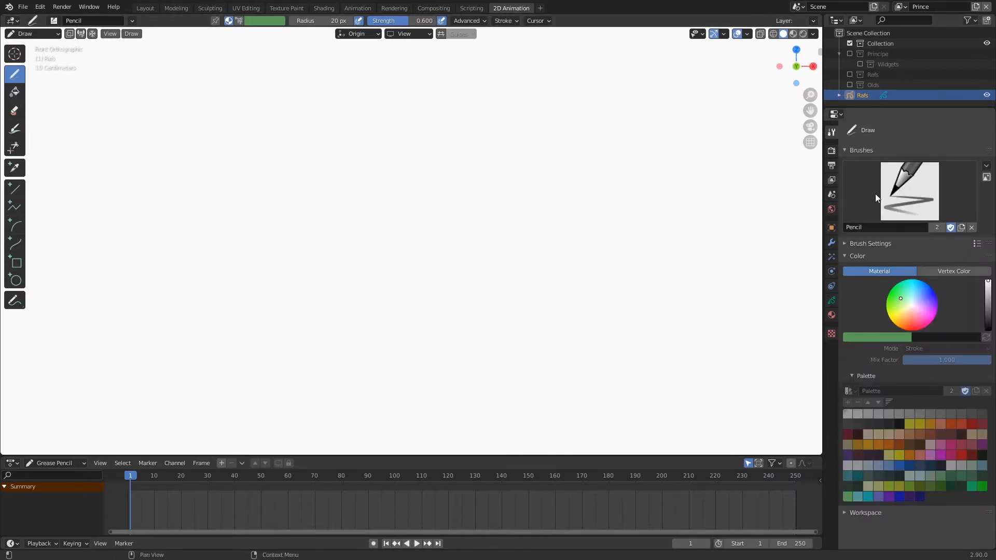
{"action": "left_click", "coordinate": [894, 190]}
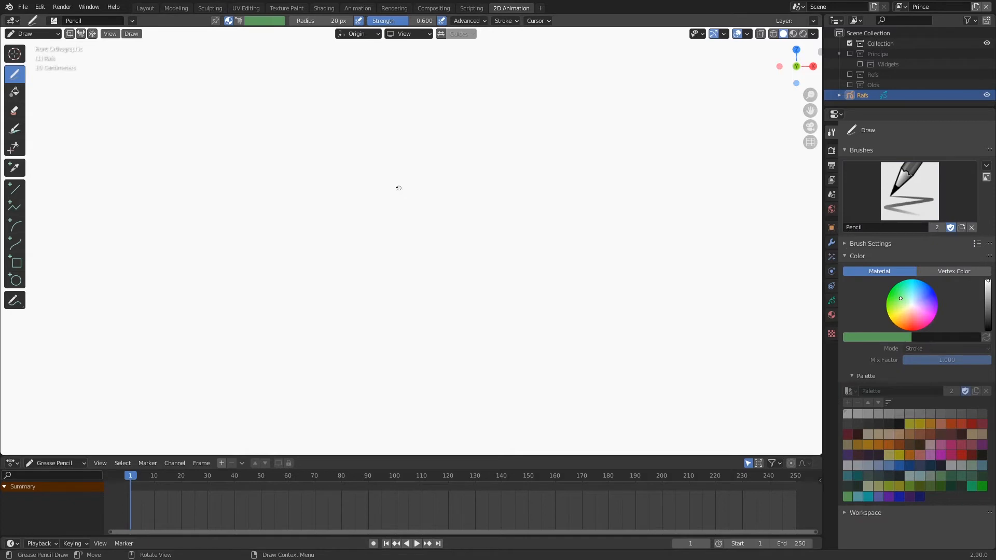
{"action": "left_click_drag", "start_coordinate": [404, 182], "coordinate": [439, 191]}
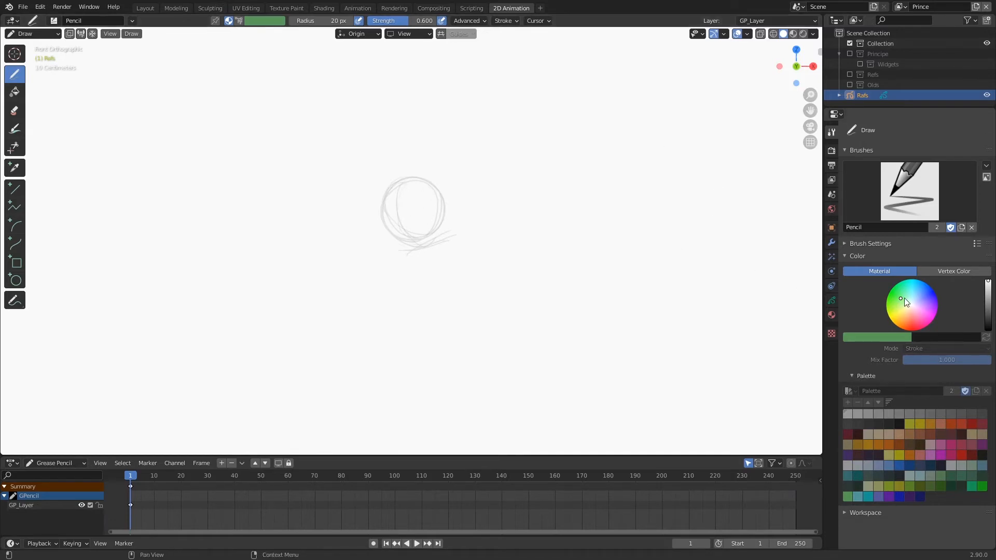
Step: Create a new black line material for the Rafs Grease Pencil object
{"action": "left_click", "coordinate": [831, 315]}
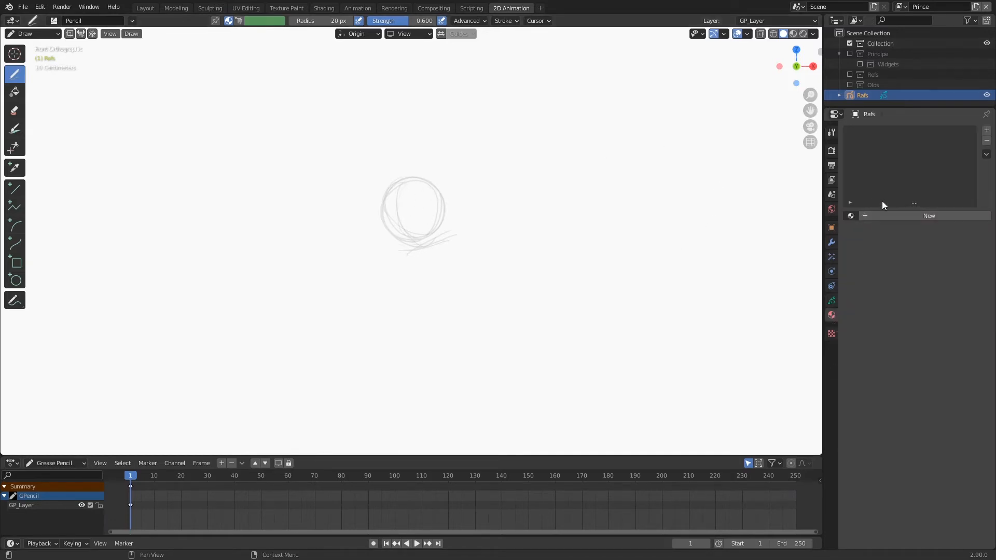
{"action": "left_click", "coordinate": [850, 216]}
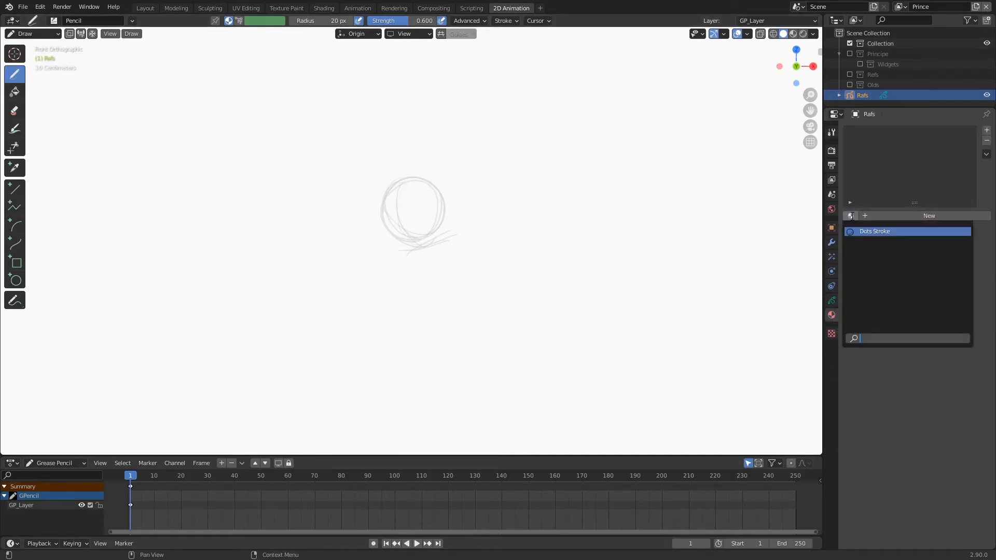
{"action": "left_click", "coordinate": [887, 216]}
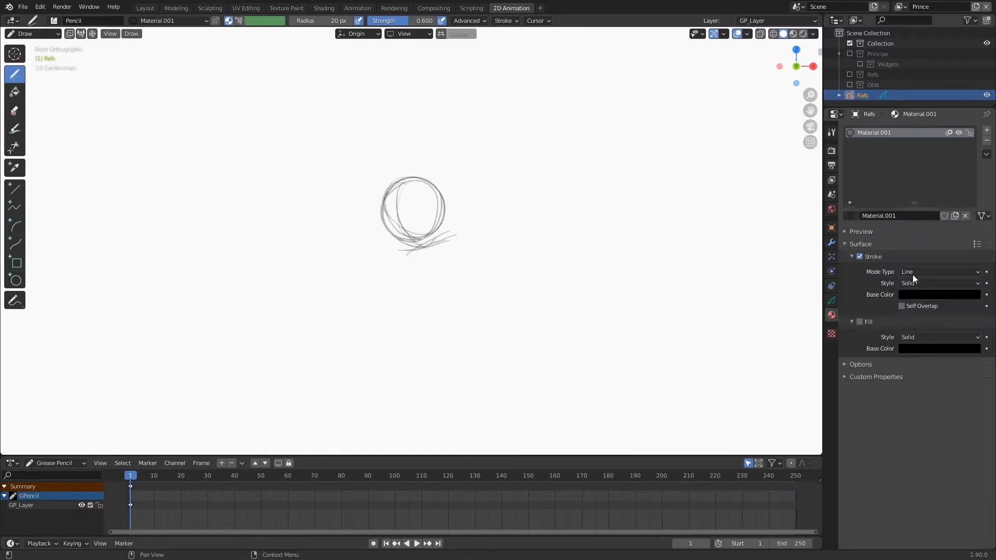
Step: Add a second material to the Rafs object and set its stroke base color to bright blue
{"action": "left_click", "coordinate": [986, 130]}
{"action": "left_click", "coordinate": [909, 215]}
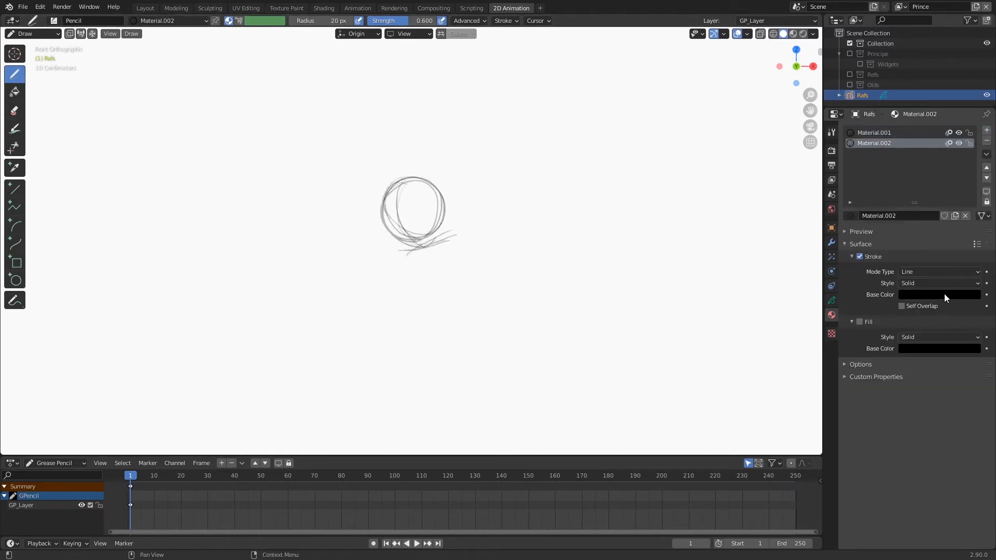
{"action": "left_click", "coordinate": [944, 294]}
{"action": "left_click_drag", "start_coordinate": [970, 195], "coordinate": [966, 129]}
{"action": "left_click_drag", "start_coordinate": [945, 162], "coordinate": [962, 141]}
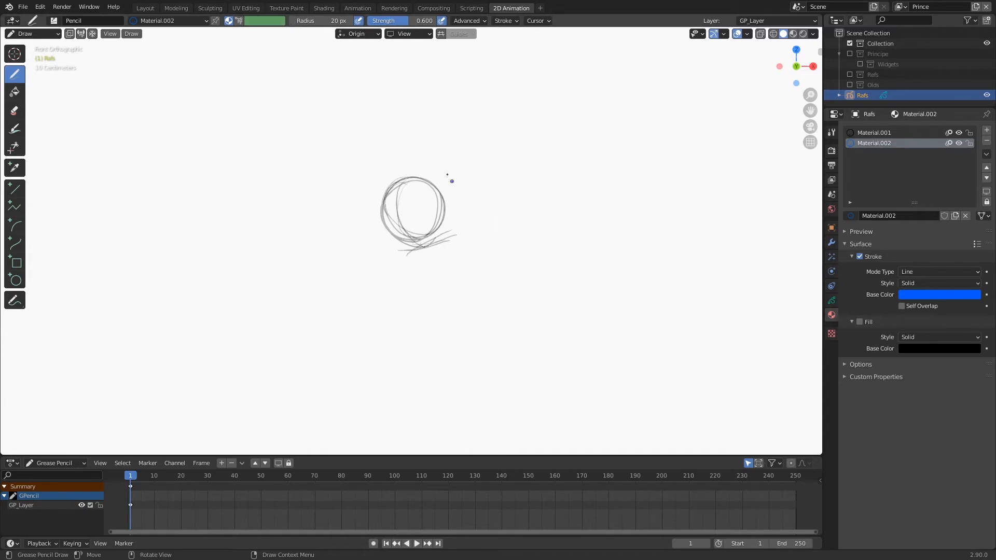
Step: Set the brush radius to 23 px and draw a blue curved line of action from the head down to its lower right
{"action": "key", "text": "f"}
{"action": "left_click", "coordinate": [464, 181]}
{"action": "left_click_drag", "start_coordinate": [412, 188], "coordinate": [506, 372]}
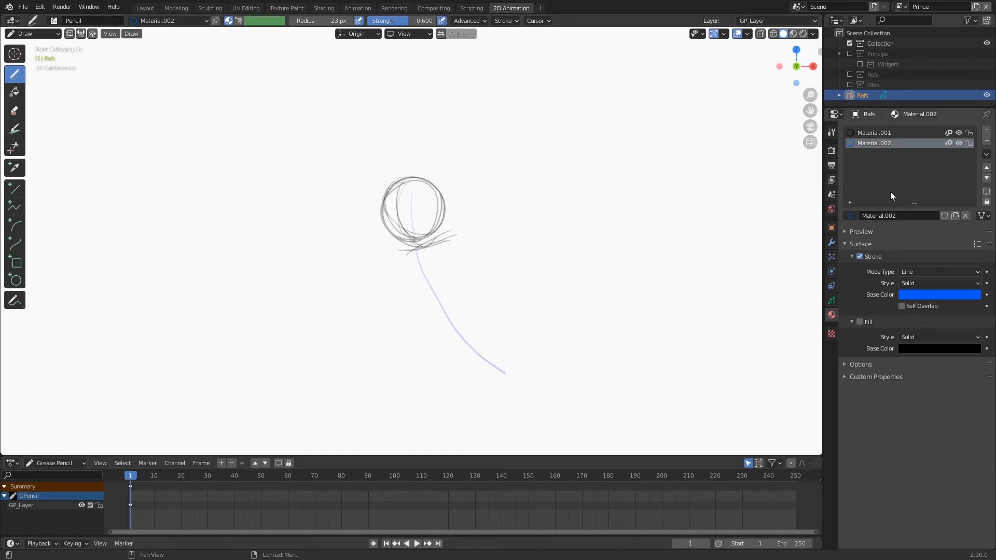
Step: With the black material, rough in the flying figure's torso, arms and legs along the blue line of action and add face guide lines
{"action": "left_click", "coordinate": [873, 132]}
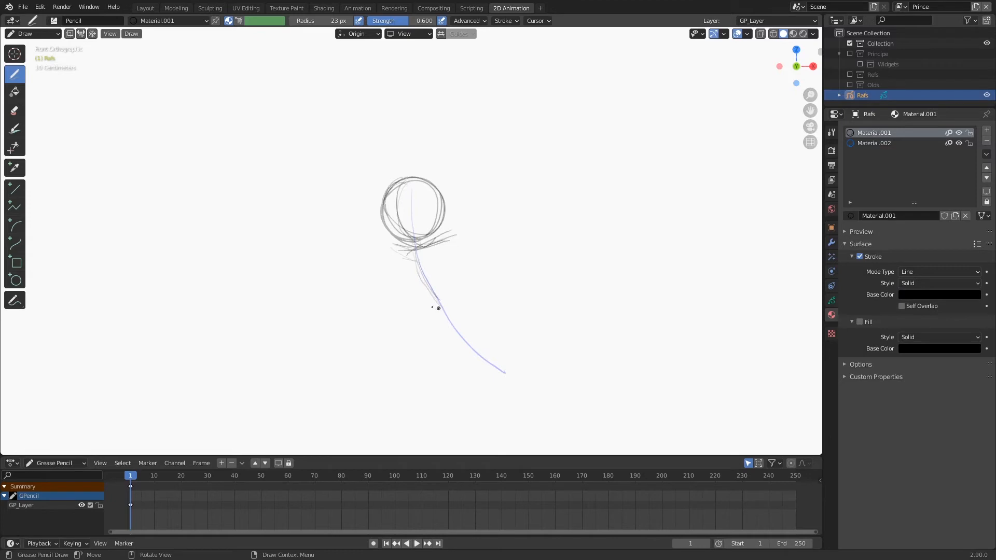
{"action": "left_click_drag", "start_coordinate": [424, 338], "coordinate": [443, 355]}
{"action": "left_click_drag", "start_coordinate": [450, 363], "coordinate": [449, 364]}
{"action": "left_click_drag", "start_coordinate": [459, 316], "coordinate": [504, 342]}
{"action": "left_click_drag", "start_coordinate": [513, 345], "coordinate": [515, 346]}
{"action": "left_click_drag", "start_coordinate": [394, 251], "coordinate": [343, 210]}
{"action": "left_click_drag", "start_coordinate": [339, 203], "coordinate": [341, 203]}
{"action": "mouse_move", "coordinate": [438, 248]}
{"action": "left_mouse_down", "text": "ctrl"}
{"action": "mouse_move", "coordinate": [455, 233]}
{"action": "mouse_move", "coordinate": [420, 250]}
{"action": "mouse_move", "coordinate": [475, 270]}
{"action": "left_mouse_up", "text": "ctrl"}
{"action": "left_click_drag", "start_coordinate": [484, 274], "coordinate": [453, 277]}
{"action": "left_click_drag", "start_coordinate": [396, 256], "coordinate": [430, 300]}
{"action": "left_click_drag", "start_coordinate": [436, 261], "coordinate": [446, 308]}
{"action": "left_click_drag", "start_coordinate": [379, 213], "coordinate": [439, 229]}
{"action": "left_click_drag", "start_coordinate": [406, 201], "coordinate": [386, 208]}
Step: Sketch the eyes, eyebrows and mouth on the flying figure's head and reinforce the head outline and raised arm
{"action": "middle_click_drag", "start_coordinate": [428, 244], "coordinate": [436, 168], "text": "ctrl"}
{"action": "middle_click_drag", "start_coordinate": [436, 168], "coordinate": [479, 223], "text": "shift"}
{"action": "mouse_move", "coordinate": [401, 181]}
{"action": "left_mouse_down"}
{"action": "mouse_move", "coordinate": [401, 203]}
{"action": "mouse_move", "coordinate": [426, 216]}
{"action": "left_mouse_up"}
{"action": "left_click_drag", "start_coordinate": [406, 233], "coordinate": [445, 231]}
{"action": "left_click_drag", "start_coordinate": [444, 232], "coordinate": [403, 232]}
{"action": "left_click_drag", "start_coordinate": [412, 174], "coordinate": [401, 169]}
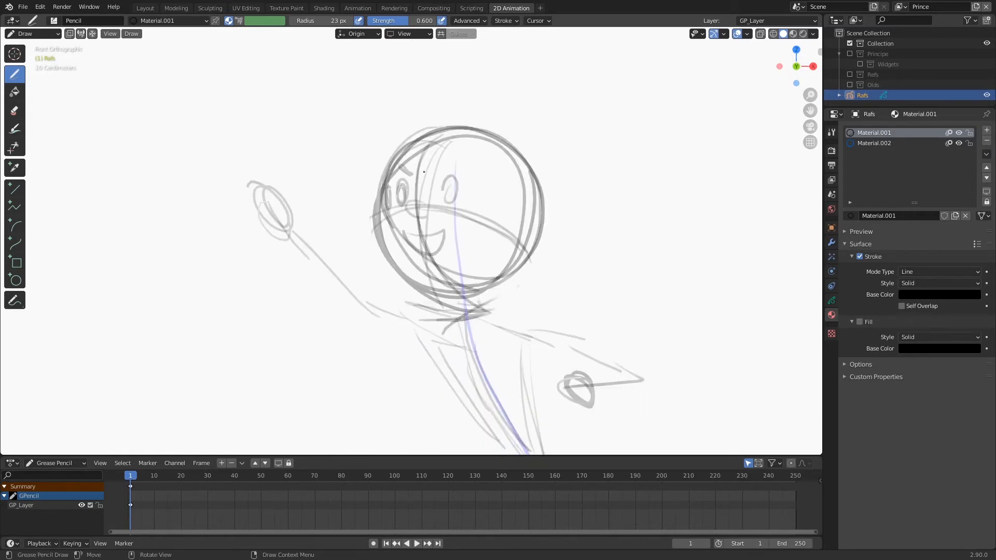
{"action": "left_click_drag", "start_coordinate": [536, 191], "coordinate": [519, 253]}
{"action": "left_click_drag", "start_coordinate": [438, 136], "coordinate": [528, 170]}
{"action": "mouse_move", "coordinate": [384, 311]}
{"action": "left_mouse_down"}
{"action": "mouse_move", "coordinate": [396, 327]}
{"action": "mouse_move", "coordinate": [342, 268]}
{"action": "left_mouse_up"}
{"action": "left_click_drag", "start_coordinate": [291, 240], "coordinate": [355, 290]}
Step: Add volume to the flying figure's arms and legs and draw fingers on the hands
{"action": "middle_click_drag", "start_coordinate": [467, 249], "coordinate": [471, 324], "text": "ctrl"}
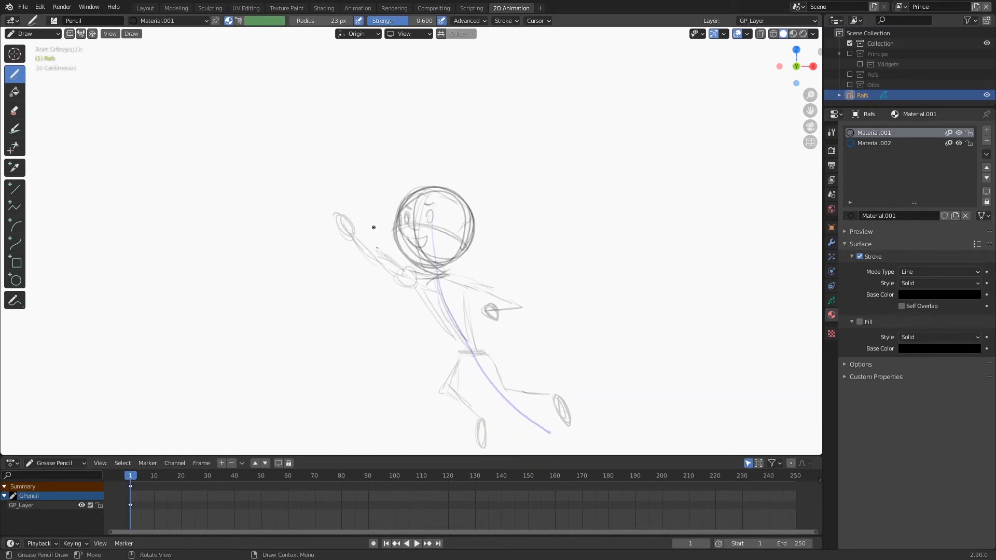
{"action": "left_click_drag", "start_coordinate": [478, 276], "coordinate": [515, 301]}
{"action": "left_click_drag", "start_coordinate": [466, 292], "coordinate": [497, 302]}
{"action": "mouse_move", "coordinate": [476, 360]}
{"action": "left_mouse_down"}
{"action": "mouse_move", "coordinate": [539, 404]}
{"action": "mouse_move", "coordinate": [443, 398]}
{"action": "left_mouse_up"}
{"action": "left_click_drag", "start_coordinate": [459, 362], "coordinate": [485, 415]}
{"action": "left_click_drag", "start_coordinate": [495, 356], "coordinate": [520, 381]}
{"action": "mouse_move", "coordinate": [490, 233]}
{"action": "middle_mouse_down", "text": "ctrl"}
{"action": "mouse_move", "coordinate": [493, 305]}
{"action": "mouse_move", "coordinate": [529, 254]}
{"action": "middle_mouse_up", "text": "ctrl"}
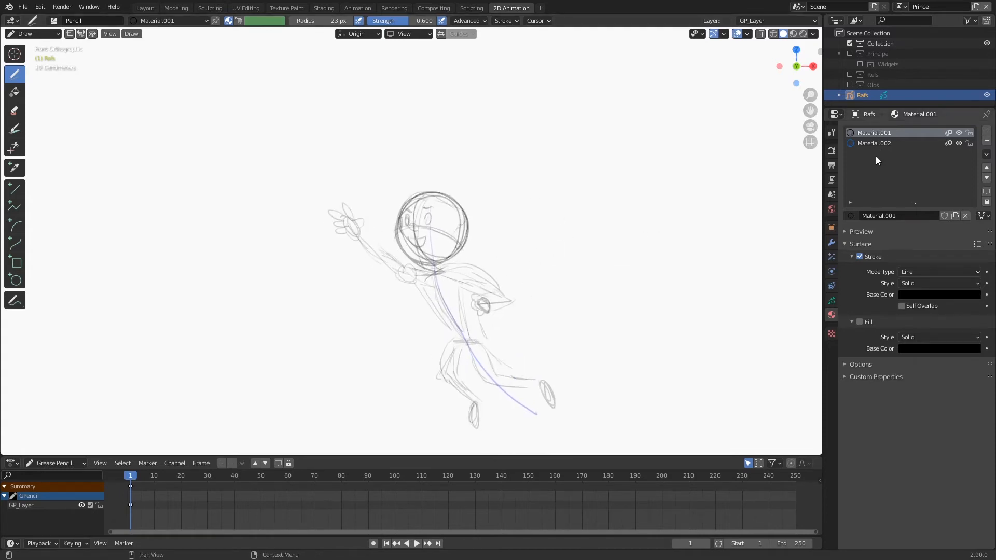
Step: With the blue material, draw a second, bowed vertical line of action to the right of the flying figure
{"action": "left_click", "coordinate": [873, 143]}
{"action": "middle_click_drag", "start_coordinate": [659, 282], "coordinate": [490, 259], "text": "shift"}
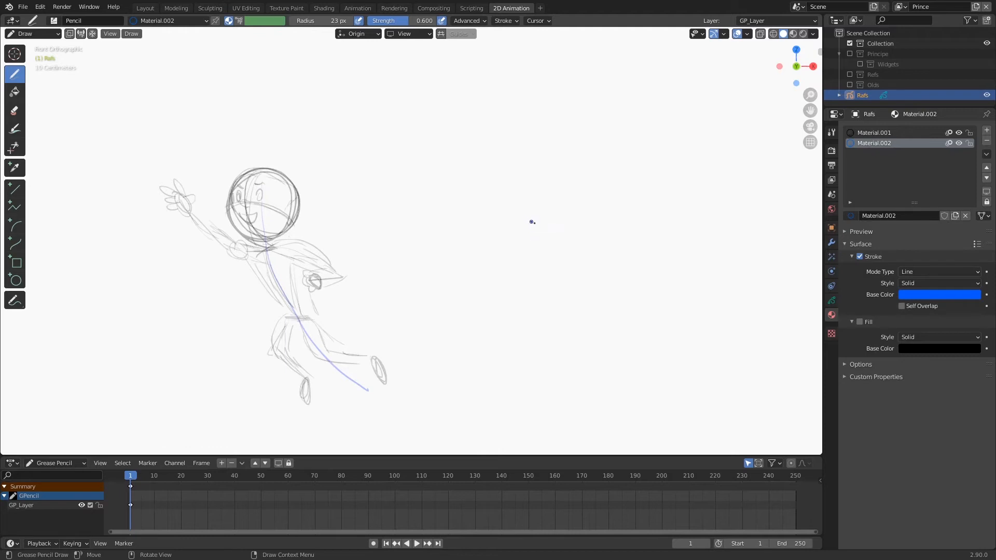
{"action": "left_click_drag", "start_coordinate": [530, 344], "coordinate": [559, 222]}
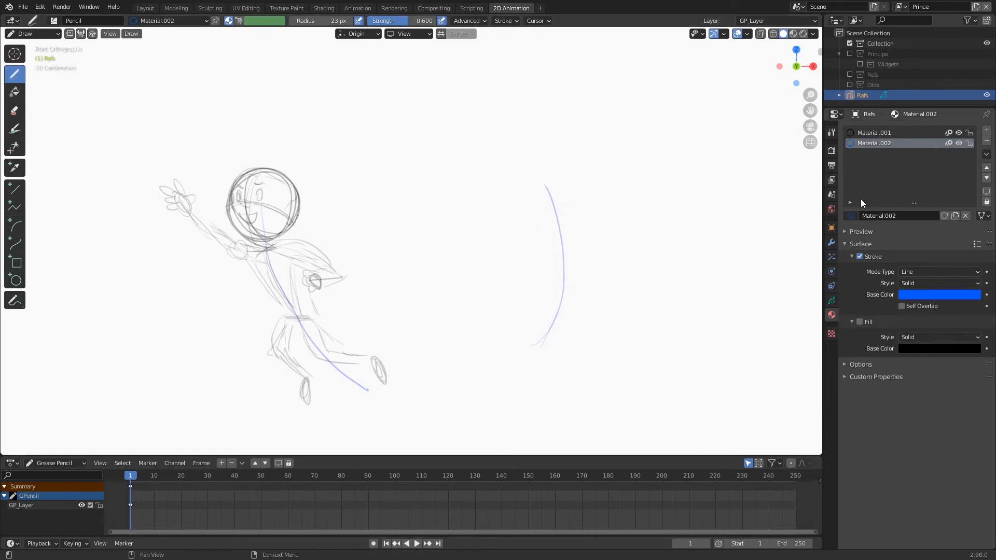
Step: With the black material, sketch a second figure's round head, torso and bent arms around the new line of action
{"action": "left_click", "coordinate": [874, 135]}
{"action": "mouse_move", "coordinate": [526, 180]}
{"action": "left_mouse_down"}
{"action": "mouse_move", "coordinate": [534, 222]}
{"action": "mouse_move", "coordinate": [569, 200]}
{"action": "mouse_move", "coordinate": [546, 224]}
{"action": "left_mouse_up"}
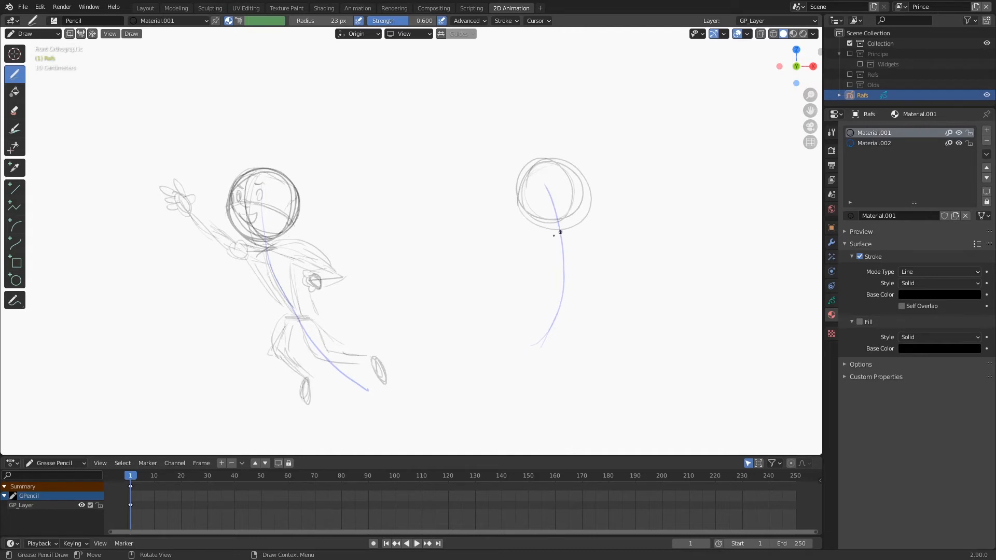
{"action": "mouse_move", "coordinate": [549, 294]}
{"action": "left_mouse_down"}
{"action": "mouse_move", "coordinate": [540, 335]}
{"action": "mouse_move", "coordinate": [562, 293]}
{"action": "mouse_move", "coordinate": [535, 244]}
{"action": "mouse_move", "coordinate": [542, 291]}
{"action": "left_mouse_up"}
{"action": "left_click_drag", "start_coordinate": [578, 233], "coordinate": [595, 259]}
{"action": "left_click_drag", "start_coordinate": [579, 275], "coordinate": [576, 293]}
{"action": "left_click_drag", "start_coordinate": [557, 197], "coordinate": [582, 190]}
Step: Finish the second figure with facial features, hair, legs and feet, and save the file
{"action": "mouse_move", "coordinate": [530, 232]}
{"action": "middle_mouse_down", "text": "ctrl"}
{"action": "mouse_move", "coordinate": [498, 184]}
{"action": "mouse_move", "coordinate": [416, 216]}
{"action": "middle_mouse_up", "text": "ctrl"}
{"action": "left_click_drag", "start_coordinate": [486, 177], "coordinate": [492, 193]}
{"action": "left_click_drag", "start_coordinate": [513, 171], "coordinate": [517, 185]}
{"action": "left_click_drag", "start_coordinate": [430, 181], "coordinate": [442, 228]}
{"action": "left_click_drag", "start_coordinate": [464, 275], "coordinate": [475, 357]}
{"action": "left_click_drag", "start_coordinate": [517, 348], "coordinate": [532, 335]}
{"action": "left_click_drag", "start_coordinate": [526, 293], "coordinate": [520, 332]}
{"action": "middle_click_drag", "start_coordinate": [524, 216], "coordinate": [526, 278], "text": "ctrl"}
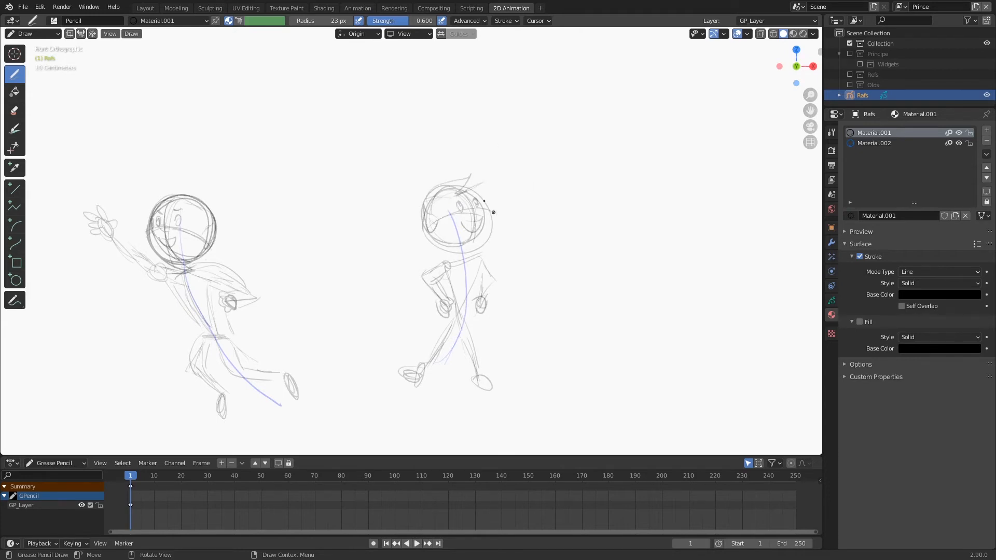
{"action": "middle_click_drag", "start_coordinate": [485, 224], "coordinate": [515, 197], "text": "ctrl"}
{"action": "key", "text": "ctrl+s"}
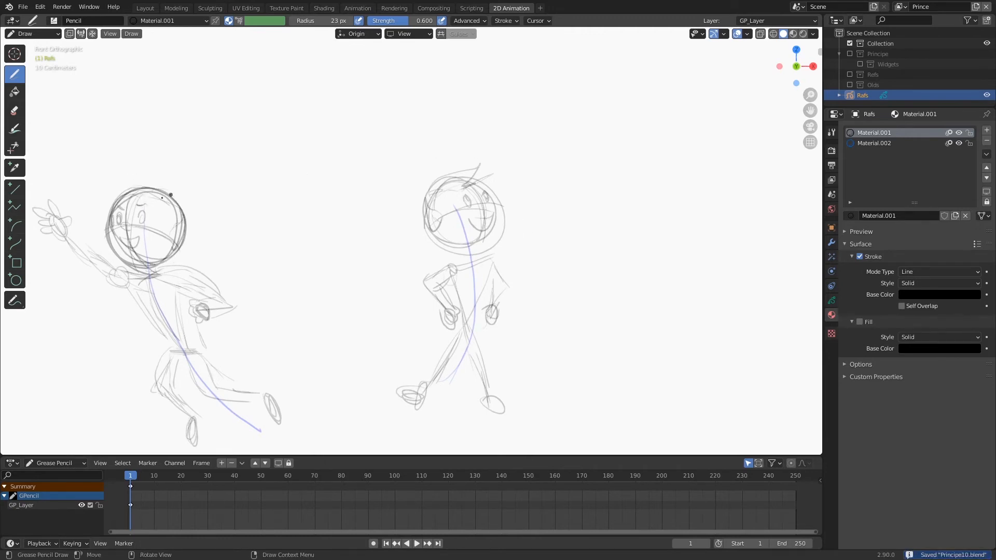
{"action": "scroll", "coordinate": [529, 209], "scroll_direction": "down", "scroll_amount": 2}
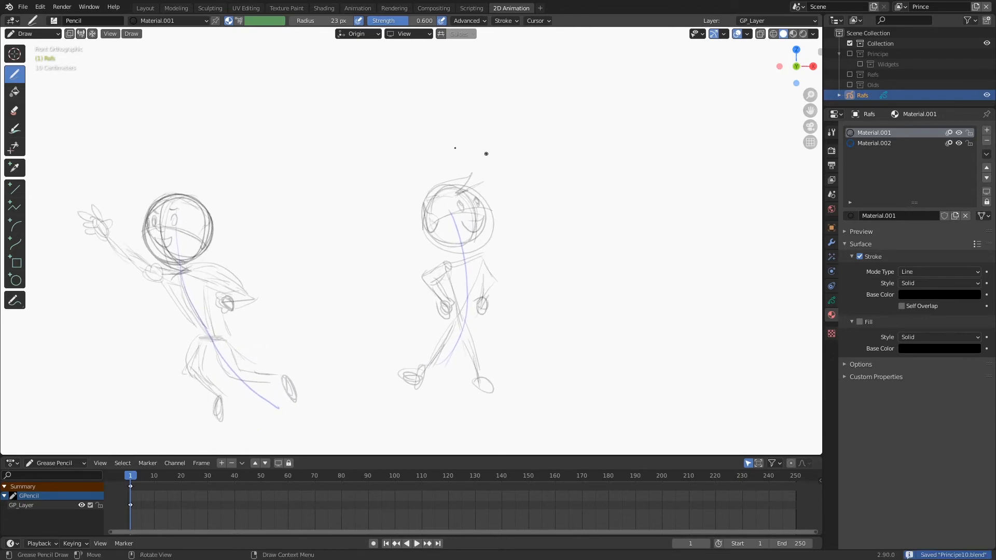
Step: In the Layout workspace, move the Rafs drawings by about -6.98 m in X and 0.77 m in Z
{"action": "left_click", "coordinate": [148, 8]}
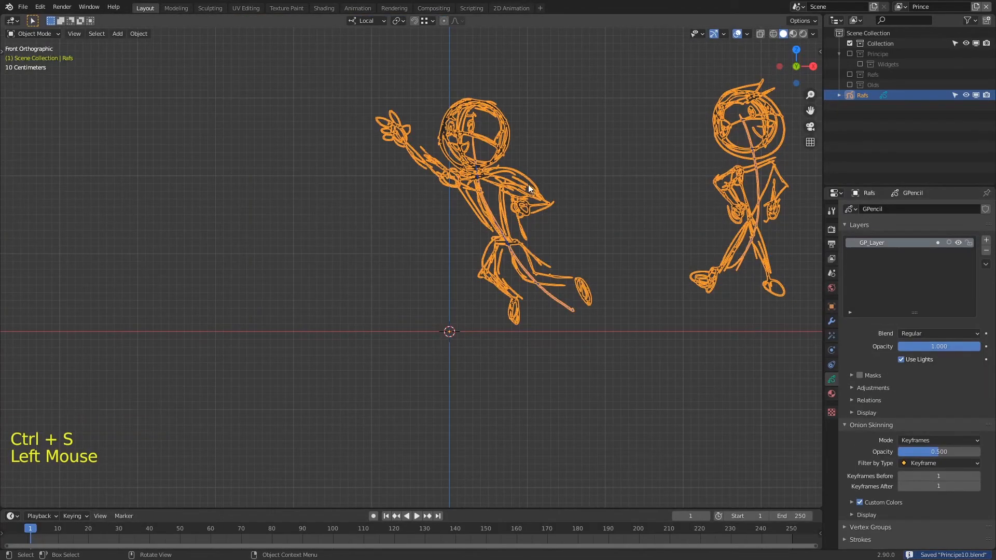
{"action": "middle_click_drag", "start_coordinate": [521, 207], "coordinate": [524, 229], "text": "ctrl"}
{"action": "left_click", "coordinate": [515, 218]}
{"action": "left_click", "coordinate": [519, 235]}
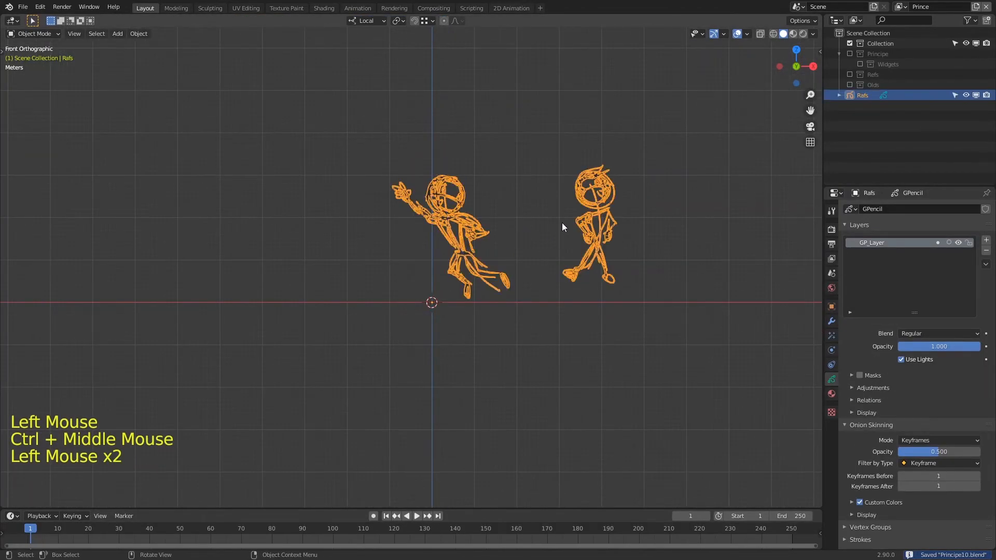
{"action": "key", "text": "g"}
{"action": "left_click", "coordinate": [266, 195]}
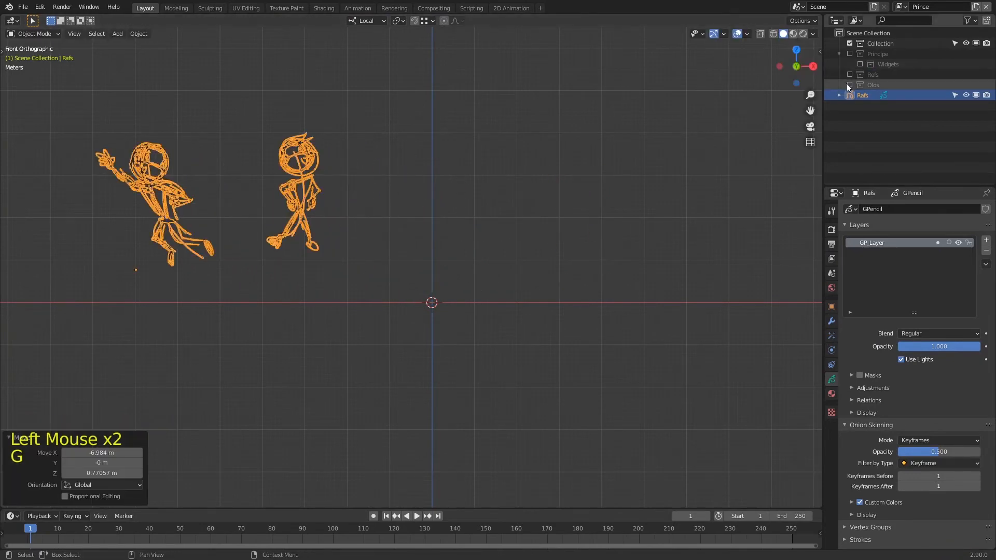
Step: Include the Principe collection in the view layer and move the Rafs drawings to the right of the character
{"action": "left_click", "coordinate": [848, 54]}
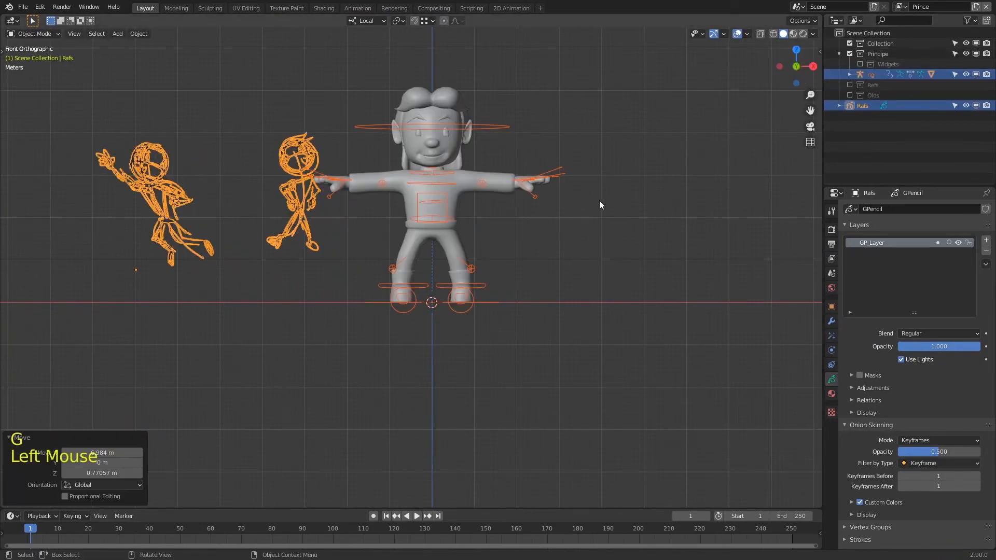
{"action": "double_click", "coordinate": [321, 164]}
{"action": "left_click", "coordinate": [310, 154]}
{"action": "key", "text": "g"}
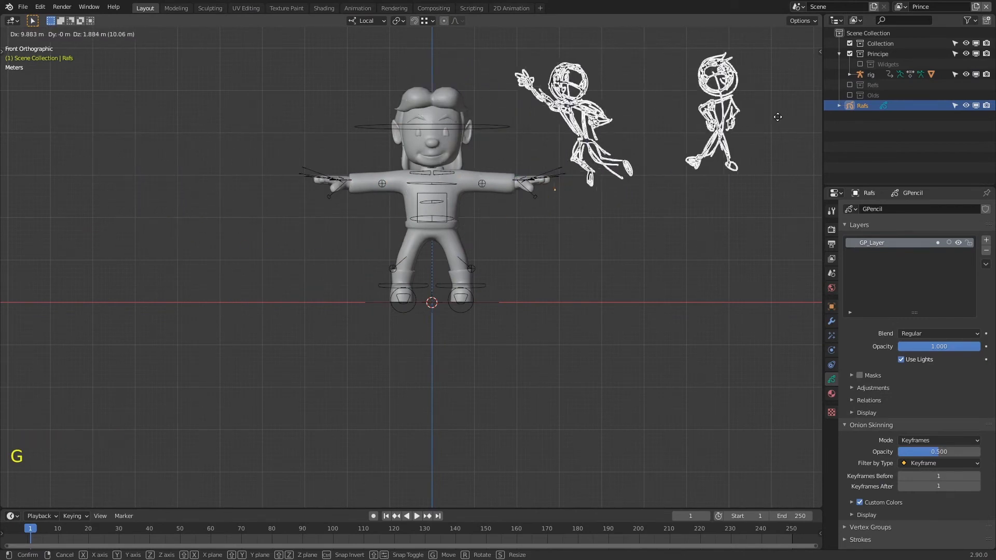
{"action": "left_click", "coordinate": [806, 126]}
Step: Put the character rig in Pose Mode and turn its torso control by about -22.9° toward the raised-arm side of the sketch
{"action": "middle_click_drag", "start_coordinate": [653, 134], "coordinate": [512, 195], "text": "ctrl"}
{"action": "left_click", "coordinate": [560, 210]}
{"action": "left_click", "coordinate": [422, 149]}
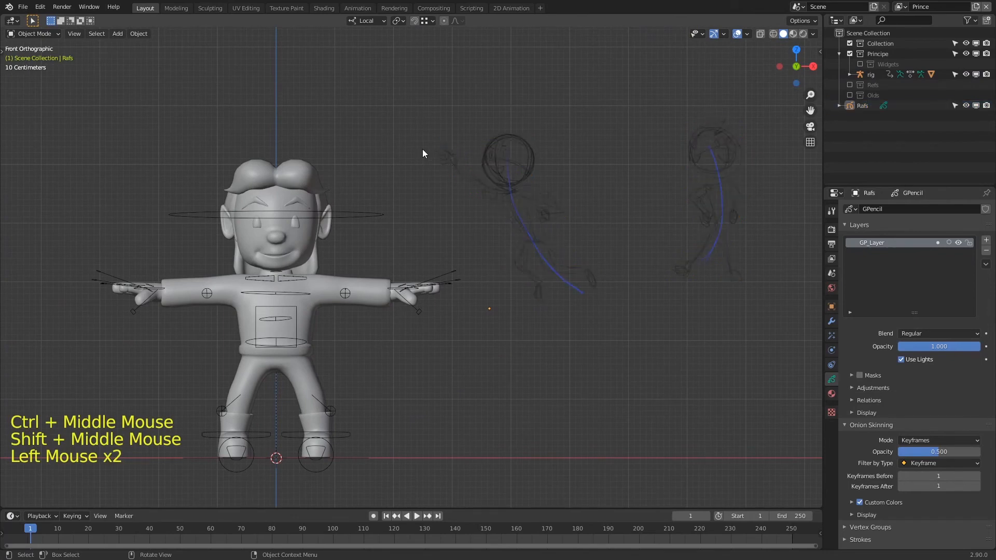
{"action": "left_click", "coordinate": [374, 223]}
{"action": "middle_click_drag", "start_coordinate": [424, 237], "coordinate": [476, 262], "text": "ctrl"}
{"action": "key", "text": "ctrl+Tab"}
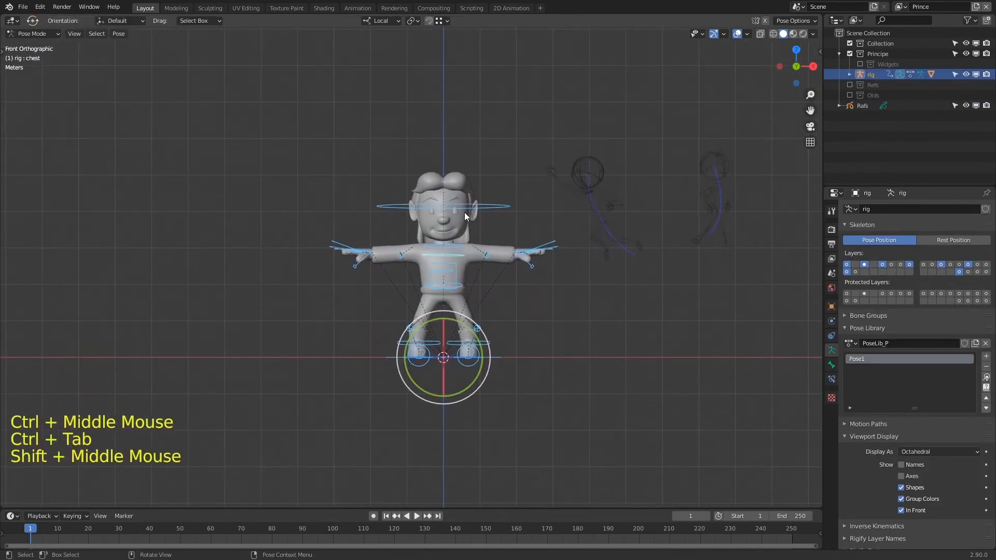
{"action": "left_click", "coordinate": [455, 266]}
{"action": "left_click_drag", "start_coordinate": [461, 266], "coordinate": [441, 270]}
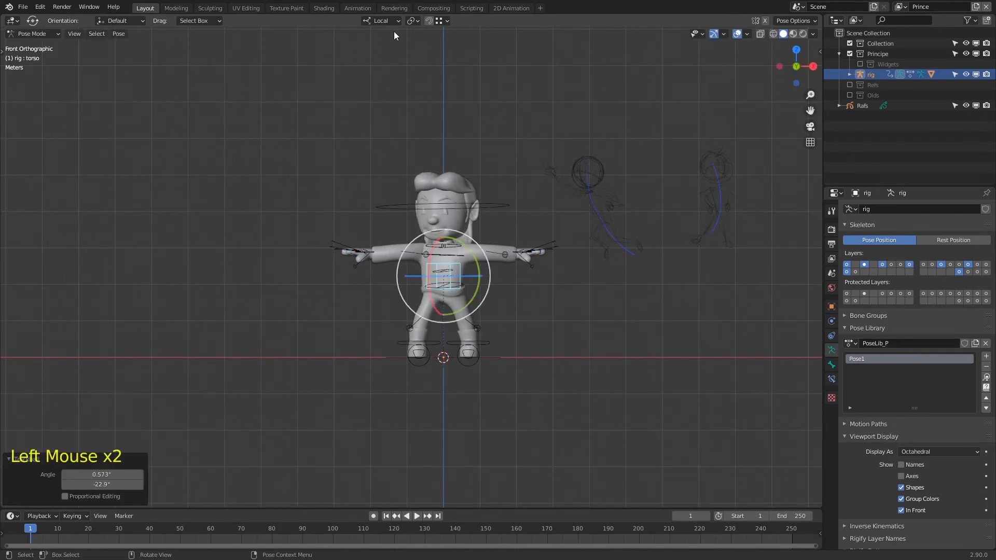
Step: Raise the character's right arm into a reaching pose by moving and rotating its hand control
{"action": "left_click", "coordinate": [371, 253]}
{"action": "left_click", "coordinate": [373, 272]}
{"action": "left_click_drag", "start_coordinate": [372, 273], "coordinate": [440, 214]}
{"action": "key", "text": "r"}
{"action": "left_click", "coordinate": [397, 234]}
{"action": "key", "text": "g"}
{"action": "left_click", "coordinate": [403, 202]}
{"action": "key", "text": "r"}
{"action": "left_click", "coordinate": [409, 207]}
{"action": "left_click", "coordinate": [447, 210]}
{"action": "key", "text": "ctrl+Tab"}
{"action": "left_click", "coordinate": [471, 223]}
{"action": "left_click", "coordinate": [947, 336]}
{"action": "key", "text": "Escape"}
{"action": "key", "text": "Escape"}
{"action": "left_click_drag", "start_coordinate": [947, 336], "coordinate": [951, 348]}
Step: Return the rig to Pose Mode and rotate the torso control further to match the flying sketch
{"action": "middle_click_drag", "start_coordinate": [568, 198], "coordinate": [554, 179], "text": "ctrl"}
{"action": "left_click", "coordinate": [478, 254]}
{"action": "key", "text": "ctrl+Tab"}
{"action": "left_click", "coordinate": [475, 263]}
{"action": "mouse_move", "coordinate": [463, 267]}
{"action": "left_mouse_down"}
{"action": "mouse_move", "coordinate": [448, 261]}
{"action": "mouse_move", "coordinate": [455, 255]}
{"action": "left_mouse_up"}
Step: Rotate the left foot control and its foot roll control, checking from the side before returning to front view
{"action": "left_click", "coordinate": [510, 369]}
{"action": "left_click_drag", "start_coordinate": [497, 368], "coordinate": [533, 389]}
{"action": "middle_click_drag", "start_coordinate": [537, 397], "coordinate": [425, 392]}
{"action": "left_click", "coordinate": [502, 384]}
{"action": "key", "text": "r"}
{"action": "left_click", "coordinate": [516, 332]}
{"action": "key", "text": "KP_1"}
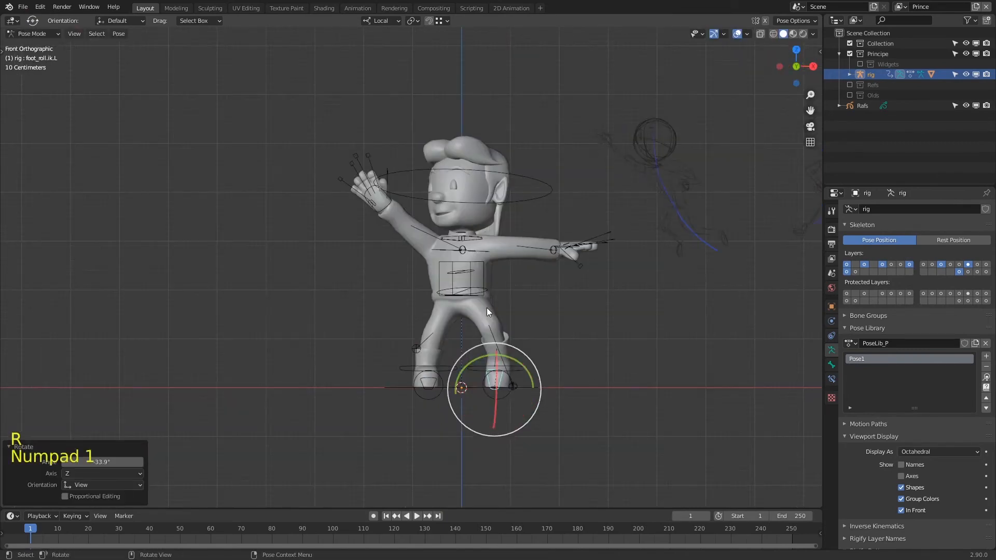
Step: Move the left knee's pole target up and inward between the legs, and select the right foot control
{"action": "left_click", "coordinate": [511, 383]}
{"action": "key", "text": "g"}
{"action": "left_click", "coordinate": [465, 335]}
{"action": "left_click", "coordinate": [450, 368]}
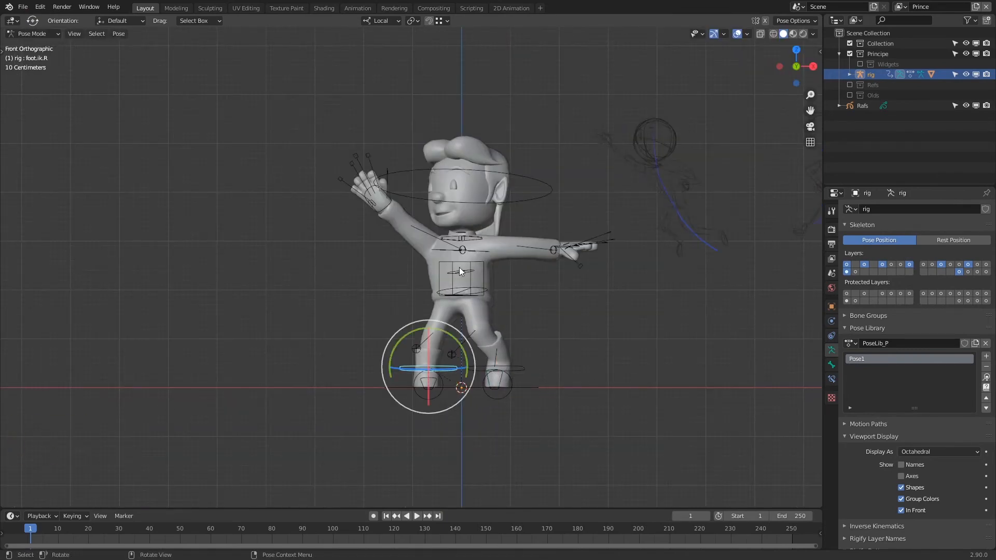
{"action": "key", "text": "ctrl+Tab"}
{"action": "left_click", "coordinate": [439, 134]}
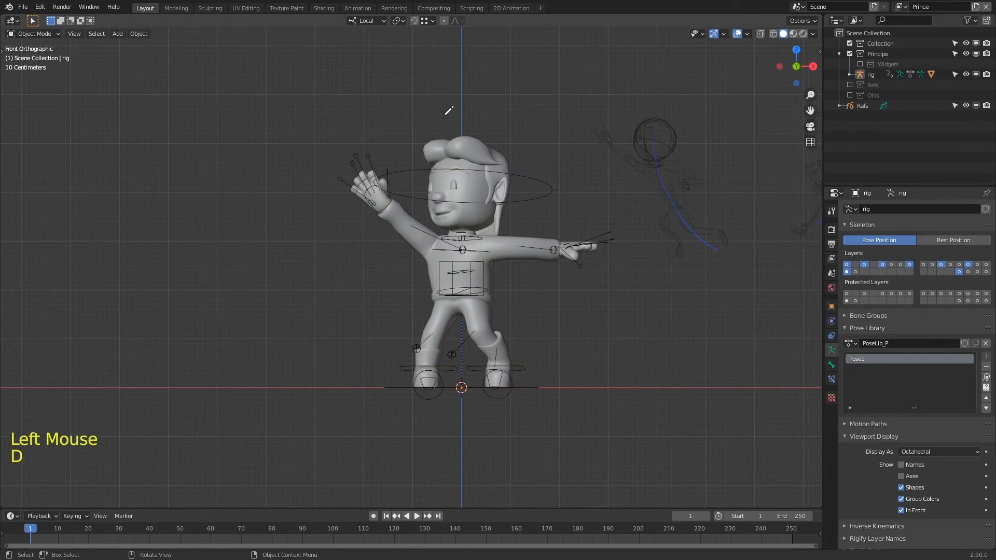
{"action": "left_click", "coordinate": [539, 195]}
{"action": "key", "text": "ctrl+Tab"}
Step: Rotate the torso control again and turn the right foot control outward
{"action": "left_click", "coordinate": [470, 269]}
{"action": "left_click_drag", "start_coordinate": [470, 269], "coordinate": [467, 259]}
{"action": "left_click", "coordinate": [451, 369]}
{"action": "left_click_drag", "start_coordinate": [452, 353], "coordinate": [415, 357]}
Step: Rotate the right foot roll control and reposition the right foot control in front view
{"action": "left_click", "coordinate": [442, 390]}
{"action": "key", "text": "r"}
{"action": "left_click", "coordinate": [439, 382]}
{"action": "left_click", "coordinate": [423, 363]}
{"action": "key", "text": "g"}
{"action": "left_click", "coordinate": [457, 359]}
Step: Split the viewport into quad view and frame the character in the top, front, right and perspective-angle views
{"action": "key", "text": "ctrl+alt+q"}
{"action": "middle_click_drag", "start_coordinate": [285, 57], "coordinate": [290, 191], "text": "ctrl"}
{"action": "middle_click_drag", "start_coordinate": [291, 191], "coordinate": [288, 109], "text": "ctrl"}
{"action": "middle_click_drag", "start_coordinate": [289, 394], "coordinate": [252, 376], "text": "shift"}
{"action": "middle_click_drag", "start_coordinate": [788, 389], "coordinate": [660, 392], "text": "shift"}
{"action": "middle_click_drag", "start_coordinate": [659, 392], "coordinate": [660, 370], "text": "ctrl"}
{"action": "middle_click_drag", "start_coordinate": [589, 146], "coordinate": [637, 146]}
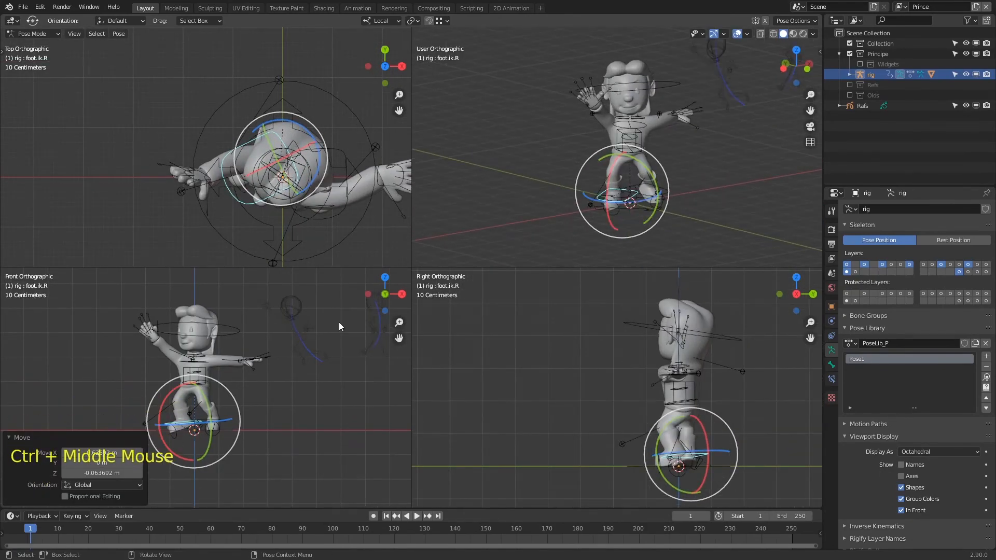
{"action": "middle_click_drag", "start_coordinate": [249, 373], "coordinate": [288, 363], "text": "shift"}
Step: Select the right shoulder control and rotate it in the top view
{"action": "left_click", "coordinate": [627, 115]}
{"action": "left_click", "coordinate": [626, 115]}
{"action": "left_click", "coordinate": [624, 115]}
{"action": "middle_click_drag", "start_coordinate": [625, 117], "coordinate": [625, 93], "text": "ctrl"}
{"action": "middle_click_drag", "start_coordinate": [624, 93], "coordinate": [642, 167], "text": "shift"}
{"action": "middle_click_drag", "start_coordinate": [327, 208], "coordinate": [327, 199], "text": "ctrl"}
{"action": "key", "text": "r"}
{"action": "left_click", "coordinate": [310, 155]}
Step: Set the free quad view to front orthographic, framed on the flying sketch, and enlarge the character in the other front view
{"action": "middle_click_drag", "start_coordinate": [679, 57], "coordinate": [685, 92], "text": "ctrl"}
{"action": "middle_click_drag", "start_coordinate": [686, 91], "coordinate": [608, 102], "text": "shift"}
{"action": "key", "text": "KP_1"}
{"action": "middle_click_drag", "start_coordinate": [695, 145], "coordinate": [700, 114], "text": "ctrl"}
{"action": "middle_click_drag", "start_coordinate": [700, 114], "coordinate": [657, 178], "text": "shift"}
{"action": "middle_click_drag", "start_coordinate": [298, 441], "coordinate": [299, 414], "text": "ctrl"}
{"action": "middle_click_drag", "start_coordinate": [299, 415], "coordinate": [271, 420], "text": "shift"}
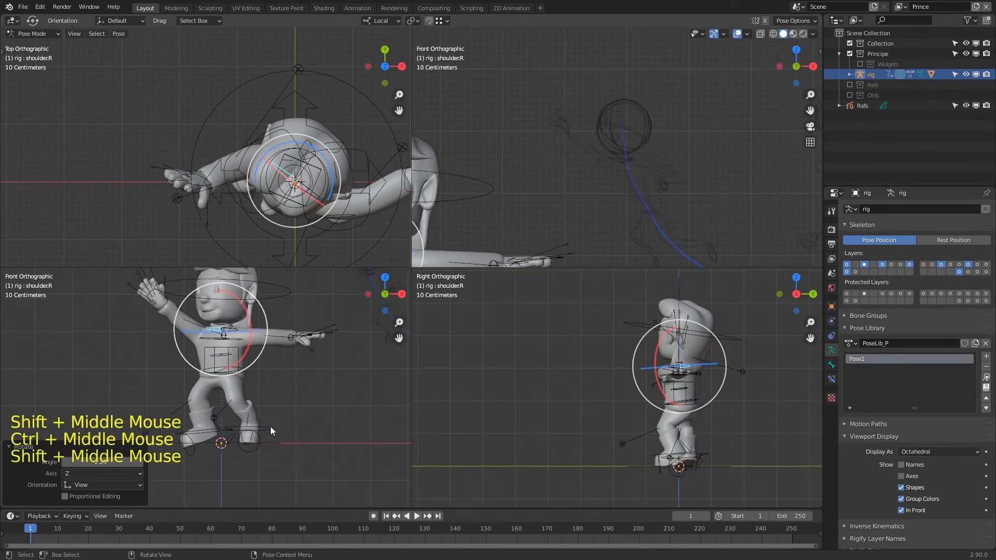
Step: Rotate and raise the left foot control, and reposition the right foot control in front view
{"action": "left_click", "coordinate": [270, 425]}
{"action": "left_click_drag", "start_coordinate": [276, 413], "coordinate": [271, 416]}
{"action": "key", "text": "g"}
{"action": "left_click", "coordinate": [285, 407]}
{"action": "key", "text": "g"}
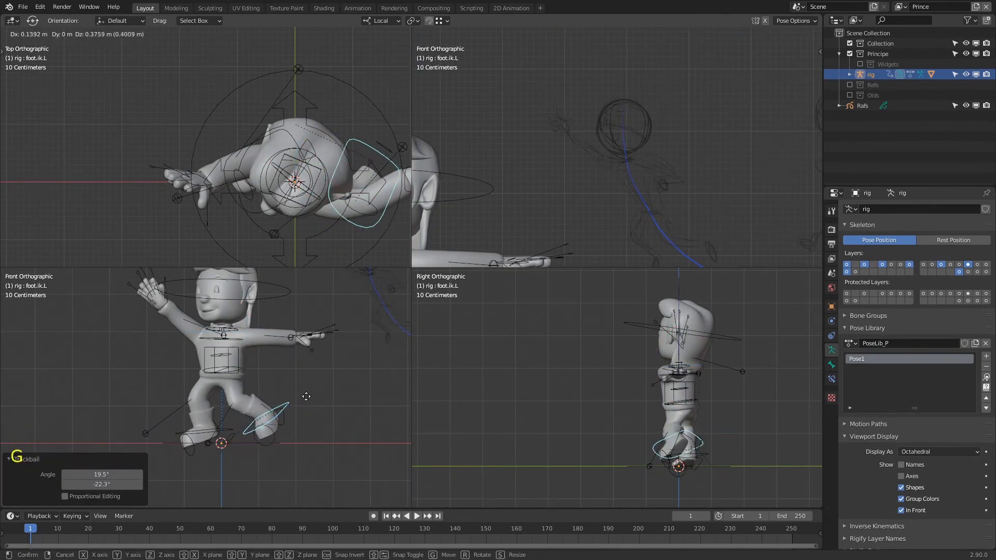
{"action": "left_click", "coordinate": [274, 407]}
{"action": "left_click", "coordinate": [221, 430]}
{"action": "key", "text": "g"}
{"action": "left_click", "coordinate": [231, 424]}
Step: Rotate the torso control and shift it slightly in front view to lean the body
{"action": "left_click", "coordinate": [238, 357]}
{"action": "key", "text": "r"}
{"action": "left_click", "coordinate": [258, 328]}
{"action": "key", "text": "g"}
{"action": "left_click", "coordinate": [254, 330]}
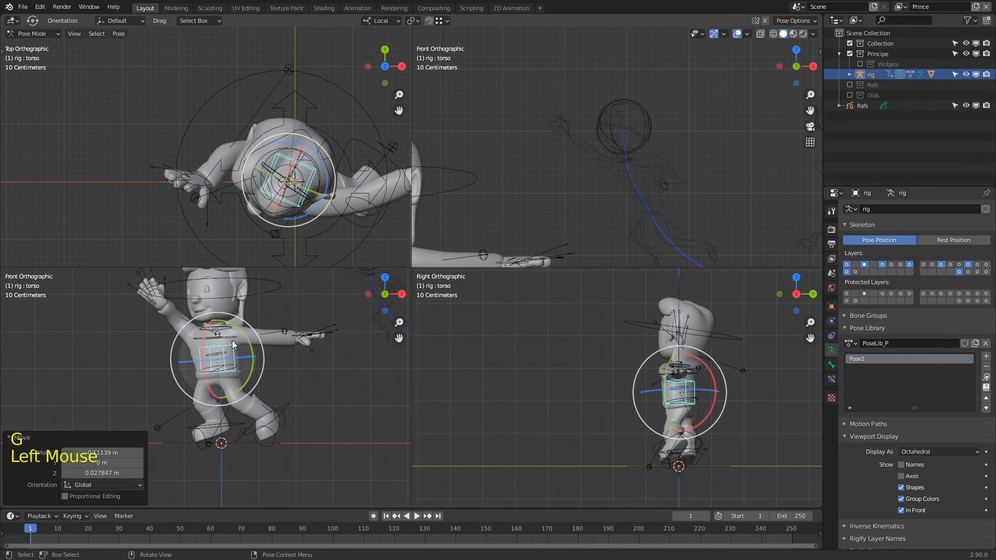
{"action": "left_click", "coordinate": [236, 339]}
{"action": "key", "text": "r"}
Step: Move and rotate the right hand control and scale that hand's finger controls
{"action": "middle_click_drag", "start_coordinate": [253, 326], "coordinate": [281, 386], "text": "shift"}
{"action": "left_click", "coordinate": [194, 363]}
{"action": "key", "text": "g"}
{"action": "left_click", "coordinate": [285, 158]}
{"action": "key", "text": "r"}
{"action": "left_click", "coordinate": [306, 154]}
{"action": "left_click_drag", "start_coordinate": [129, 313], "coordinate": [186, 340]}
{"action": "key", "text": "s"}
{"action": "left_click", "coordinate": [209, 310]}
{"action": "left_click", "coordinate": [194, 362]}
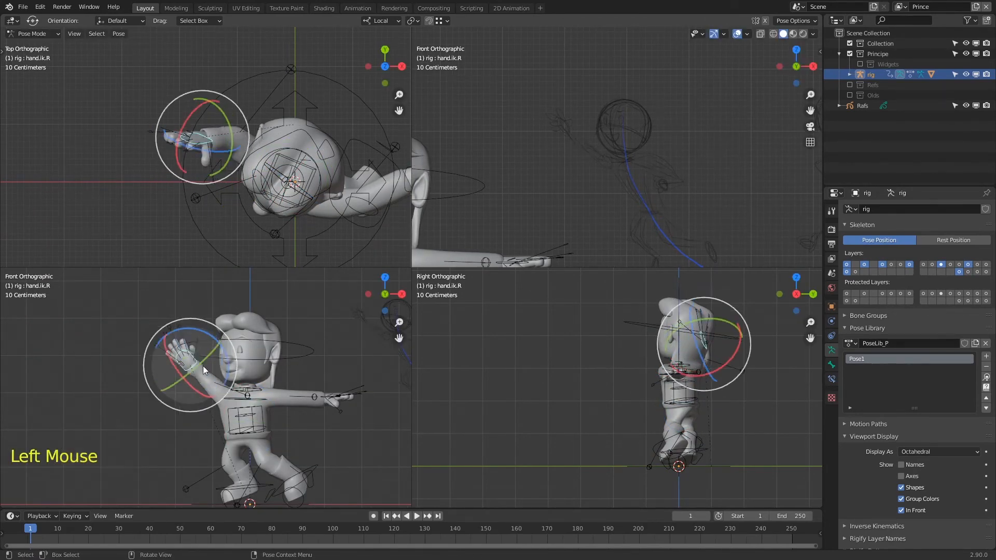
{"action": "key", "text": "g"}
{"action": "left_click", "coordinate": [196, 369]}
Step: Reposition the right elbow target to adjust the bend of the raised arm
{"action": "left_click", "coordinate": [290, 69]}
{"action": "key", "text": "g"}
{"action": "left_click", "coordinate": [230, 324]}
{"action": "key", "text": "g"}
{"action": "left_click", "coordinate": [228, 310]}
Step: Lower and rotate the left hand control beside the body, and reposition the left elbow target in top view
{"action": "left_click", "coordinate": [334, 403]}
{"action": "key", "text": "g"}
{"action": "left_click", "coordinate": [358, 395]}
{"action": "key", "text": "r"}
{"action": "left_click", "coordinate": [316, 438]}
{"action": "left_click", "coordinate": [395, 146]}
{"action": "middle_click_drag", "start_coordinate": [404, 133], "coordinate": [318, 114], "text": "shift"}
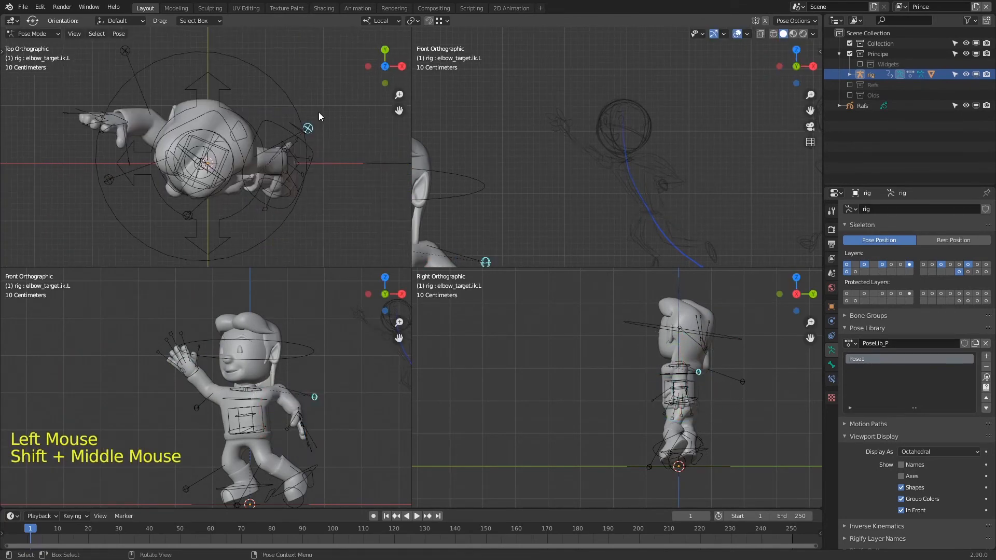
{"action": "key", "text": "g"}
{"action": "left_click", "coordinate": [326, 130]}
Step: Rotate the left hand and left shoulder controls, and adjust the left hand's position in front view
{"action": "left_click", "coordinate": [304, 421]}
{"action": "left_click_drag", "start_coordinate": [326, 431], "coordinate": [320, 437]}
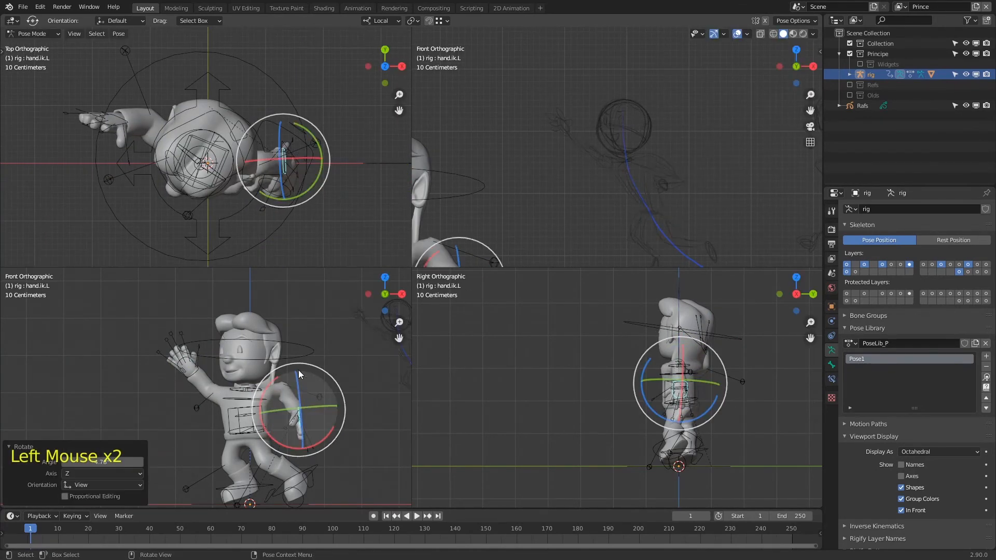
{"action": "left_click", "coordinate": [255, 388]}
{"action": "key", "text": "r"}
{"action": "left_click", "coordinate": [310, 156]}
{"action": "key", "text": "r"}
{"action": "left_click", "coordinate": [318, 306]}
{"action": "left_click", "coordinate": [307, 426]}
{"action": "key", "text": "g"}
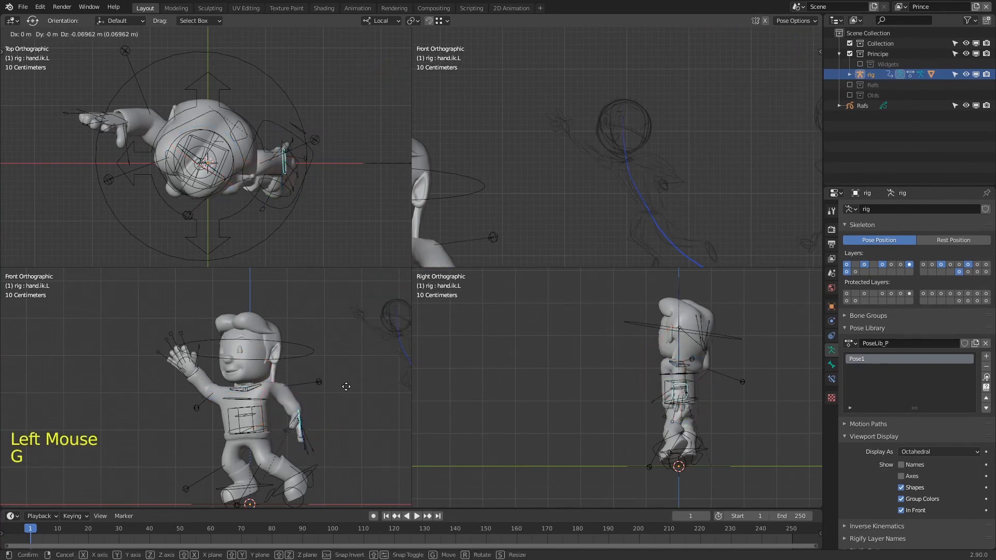
{"action": "left_click", "coordinate": [338, 397]}
Step: Scale down the left hand's finger and thumb controls to curl them into a fist
{"action": "middle_click_drag", "start_coordinate": [316, 397], "coordinate": [311, 345], "text": "ctrl"}
{"action": "left_click", "coordinate": [242, 397]}
{"action": "key", "text": "s"}
{"action": "left_click", "coordinate": [197, 376]}
{"action": "left_click", "coordinate": [198, 379]}
{"action": "key", "text": "s"}
{"action": "left_click", "coordinate": [203, 371]}
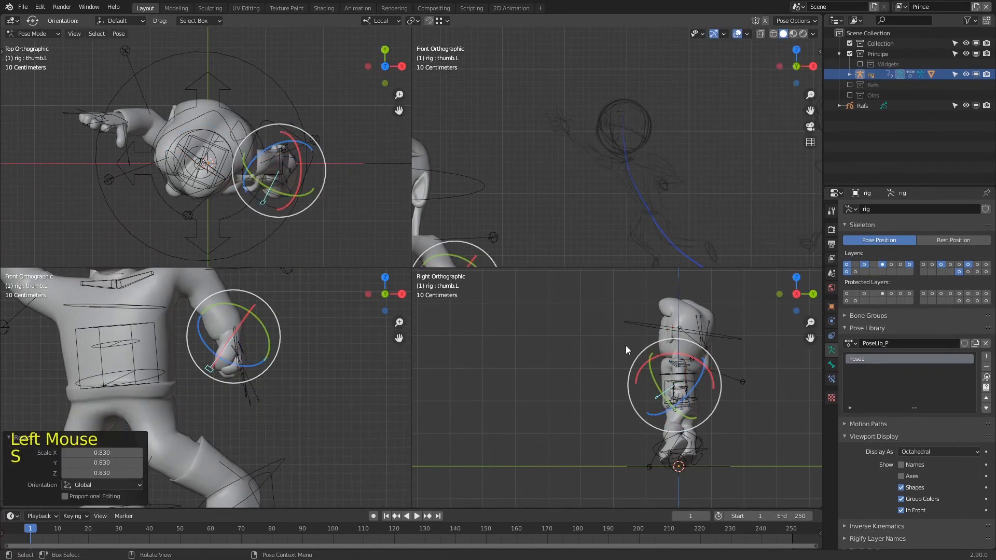
Step: Refine the left fist by scaling and rotating the thumb and finger controls from an angled close-up view
{"action": "key", "text": "KP_Decimal"}
{"action": "middle_click_drag", "start_coordinate": [628, 350], "coordinate": [665, 284], "text": "ctrl"}
{"action": "middle_click_drag", "start_coordinate": [332, 156], "coordinate": [294, 132], "text": "shift"}
{"action": "middle_click_drag", "start_coordinate": [291, 395], "coordinate": [291, 370], "text": "ctrl"}
{"action": "key", "text": "KP_Decimal"}
{"action": "middle_click_drag", "start_coordinate": [608, 138], "coordinate": [446, 139]}
{"action": "key", "text": "s"}
{"action": "left_click", "coordinate": [655, 127]}
{"action": "mouse_move", "coordinate": [655, 123]}
{"action": "left_mouse_down"}
{"action": "mouse_move", "coordinate": [649, 93]}
{"action": "mouse_move", "coordinate": [667, 121]}
{"action": "left_mouse_up"}
{"action": "left_click", "coordinate": [673, 116]}
{"action": "left_click", "coordinate": [673, 120]}
{"action": "key", "text": "r"}
{"action": "left_click", "coordinate": [668, 102]}
{"action": "middle_click_drag", "start_coordinate": [667, 120], "coordinate": [613, 171]}
{"action": "left_click", "coordinate": [638, 98]}
{"action": "mouse_move", "coordinate": [618, 133]}
{"action": "left_mouse_down"}
{"action": "mouse_move", "coordinate": [632, 138]}
{"action": "mouse_move", "coordinate": [622, 136]}
{"action": "left_mouse_up"}
{"action": "middle_click_drag", "start_coordinate": [622, 138], "coordinate": [624, 181], "text": "ctrl"}
Step: Add the selected left hand and finger controls to the pose library as MaoFecha.L and save the file
{"action": "left_click_drag", "start_coordinate": [705, 209], "coordinate": [595, 133]}
{"action": "left_click", "coordinate": [630, 118], "text": "shift"}
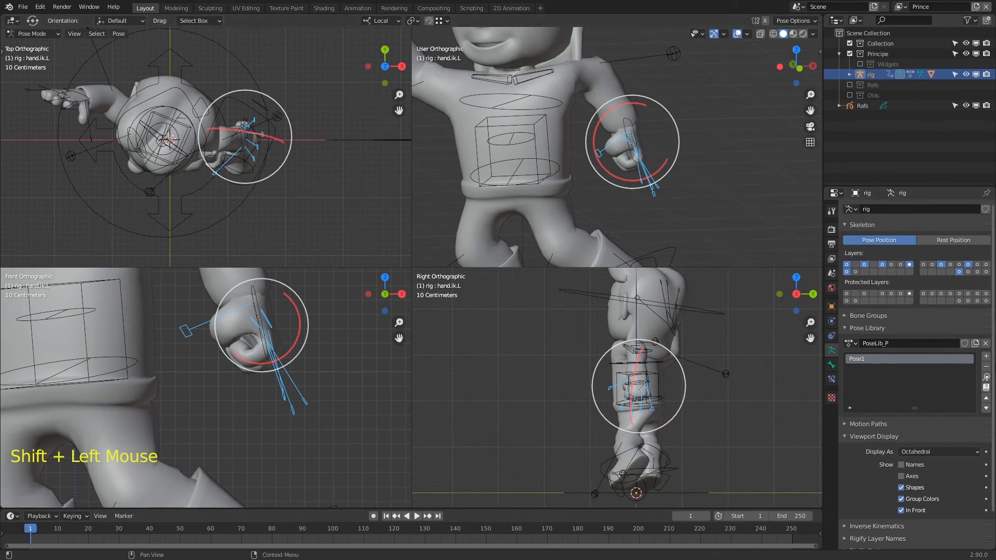
{"action": "left_click", "coordinate": [985, 356]}
{"action": "left_click", "coordinate": [940, 357]}
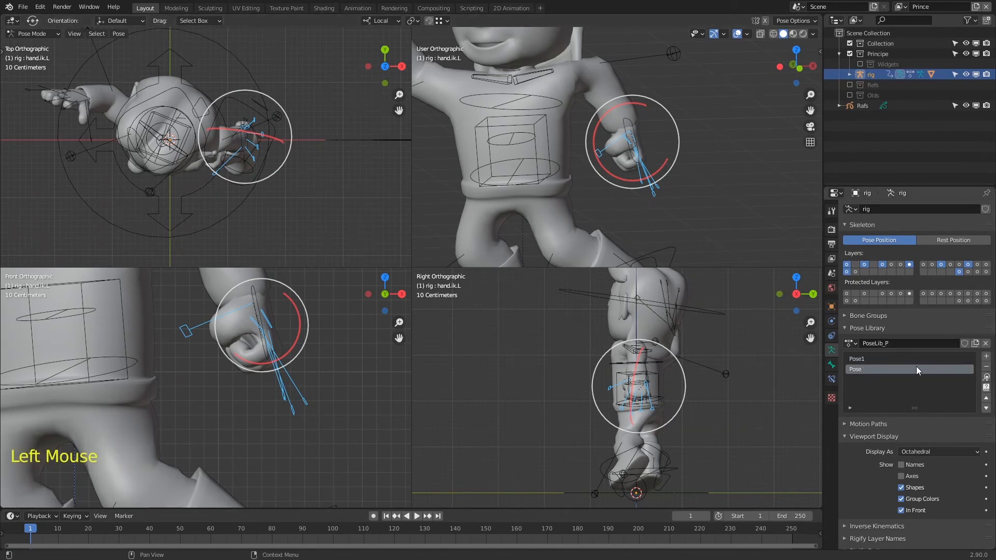
{"action": "double_click", "coordinate": [890, 371]}
{"action": "type", "text": "MaoFecha"}
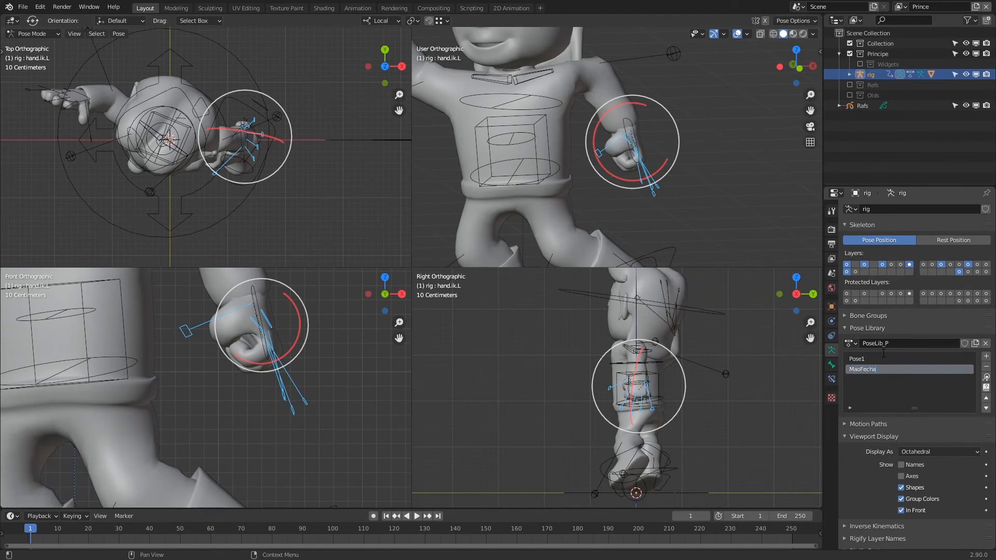
{"action": "type", "text": ".L"}
{"action": "key", "text": "Return"}
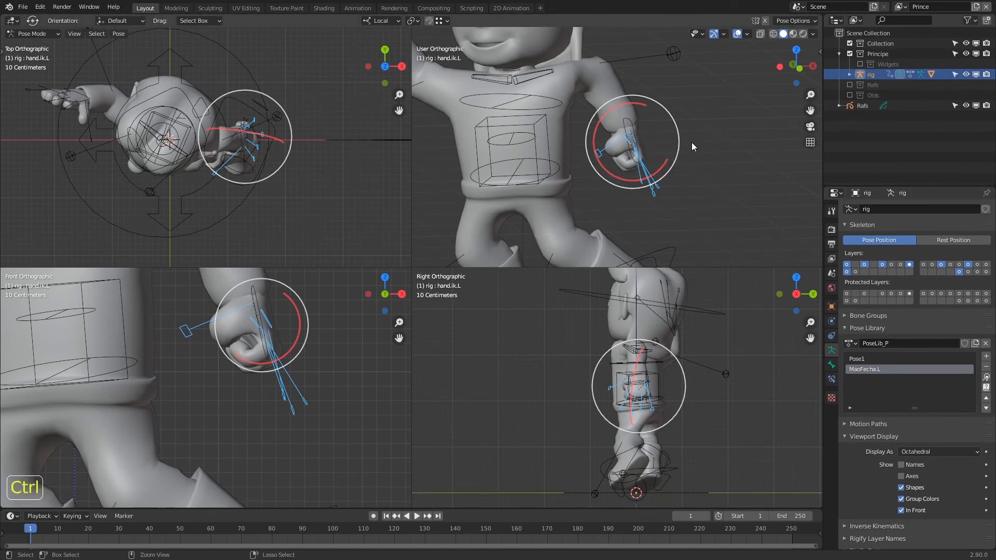
{"action": "key", "text": "ctrl+s"}
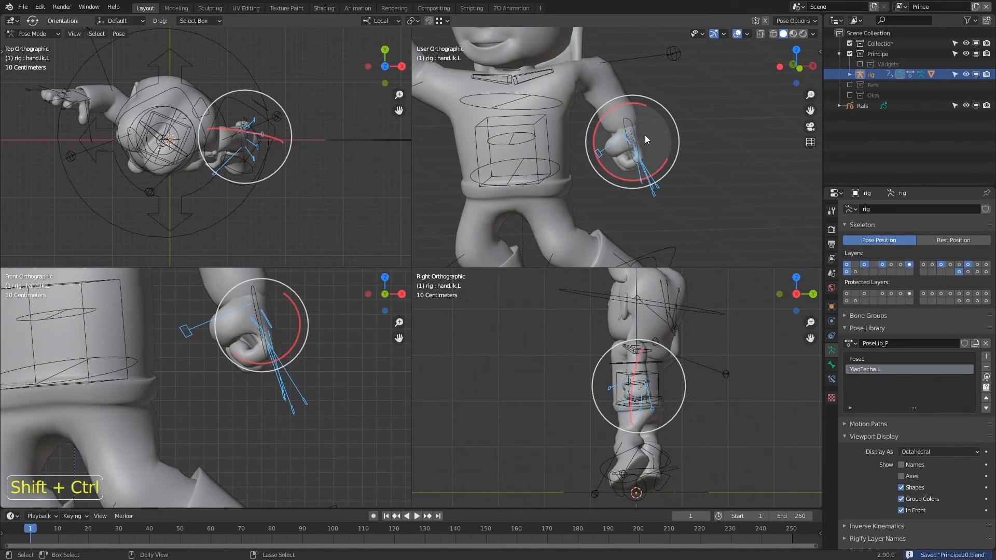
Step: Copy the closed left hand pose and try pasting it mirrored onto the right hand
{"action": "key", "text": "ctrl+c"}
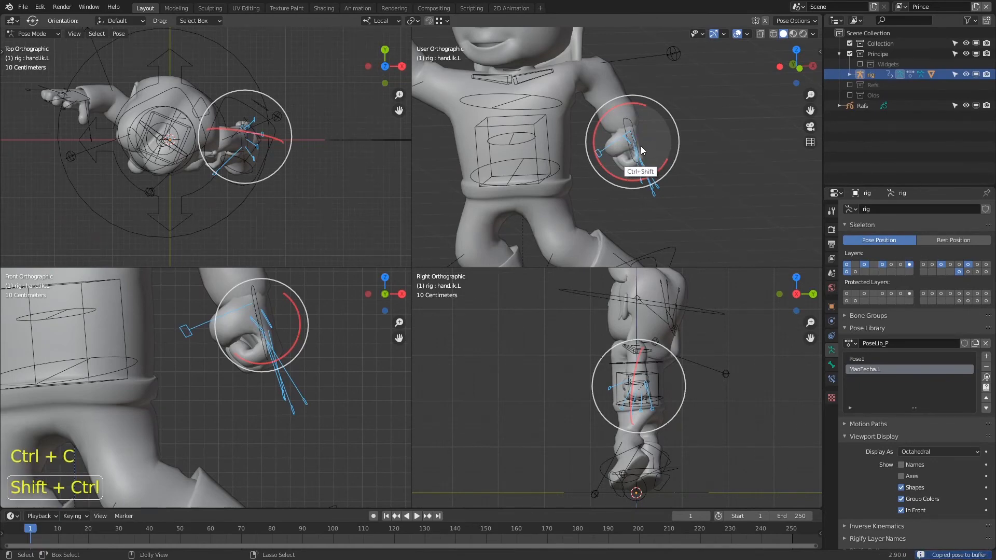
{"action": "key", "text": "shift+ctrl+v"}
{"action": "key", "text": "ctrl+z"}
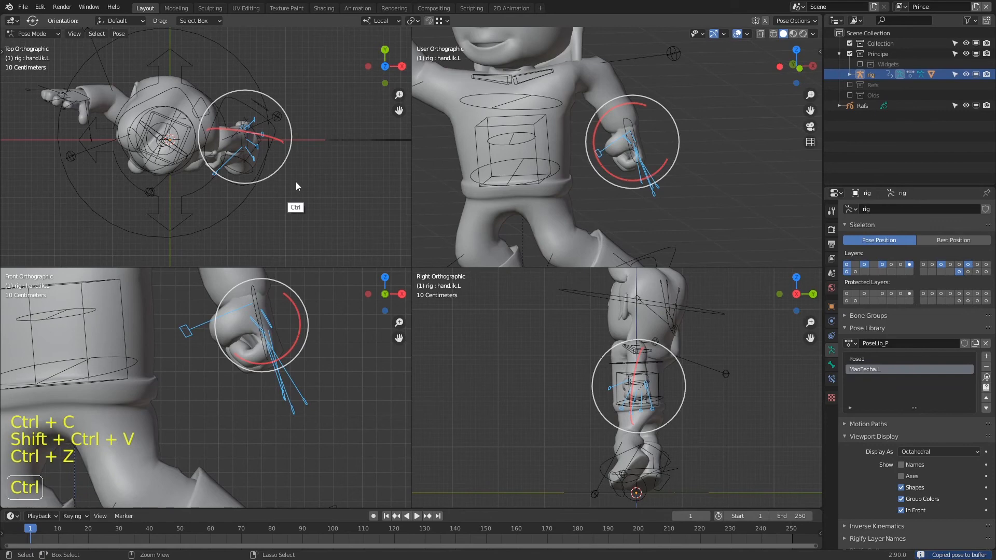
Step: Save the file and rotate the right shoulder control in front view
{"action": "middle_click_drag", "start_coordinate": [334, 358], "coordinate": [318, 372], "text": "ctrl"}
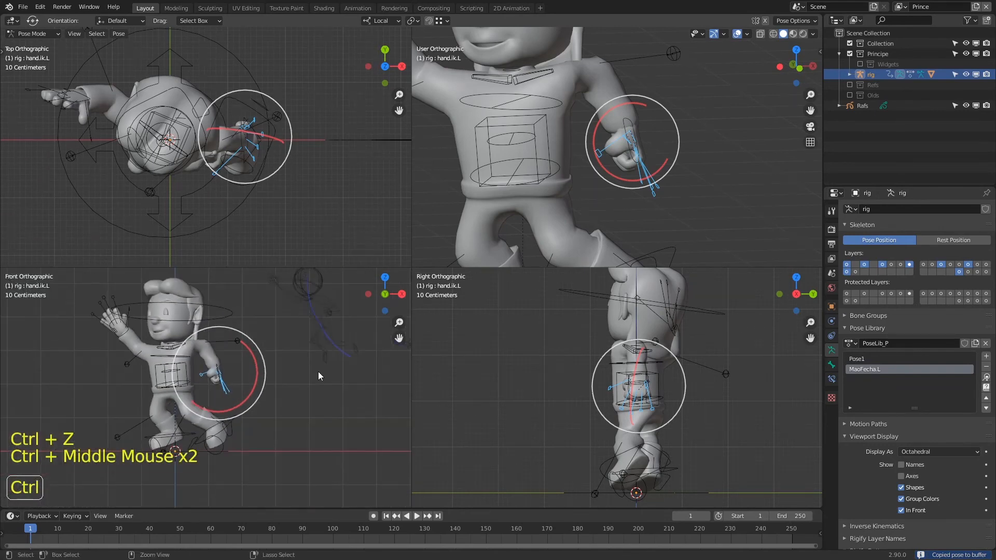
{"action": "key", "text": "ctrl+s"}
{"action": "left_click", "coordinate": [165, 348]}
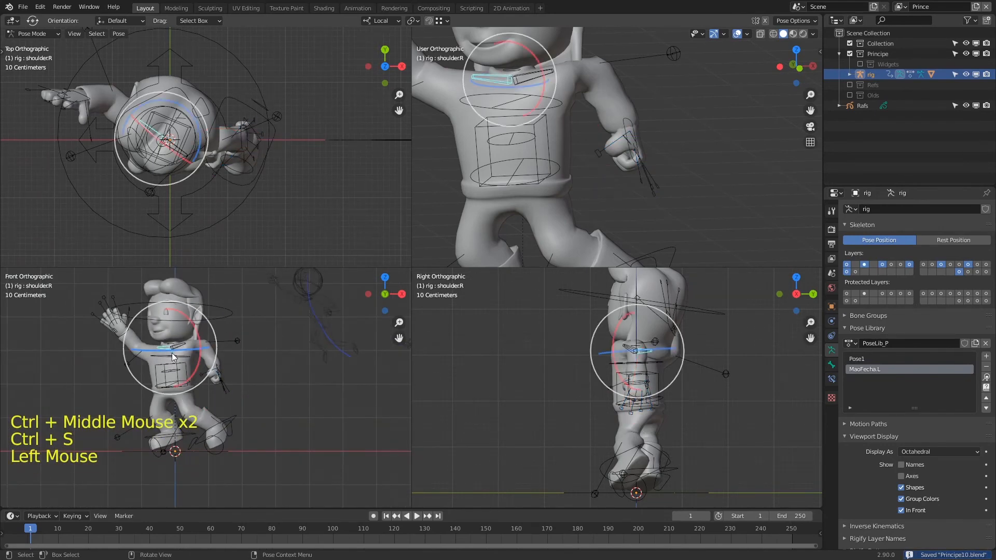
{"action": "key", "text": "r"}
{"action": "left_click", "coordinate": [151, 351]}
{"action": "key", "text": "r"}
{"action": "left_click", "coordinate": [150, 343]}
Step: Rotate the right hand control, and rotate and reposition the left hand control
{"action": "left_click", "coordinate": [121, 333]}
{"action": "key", "text": "r"}
{"action": "key", "text": "r"}
{"action": "key", "text": "r"}
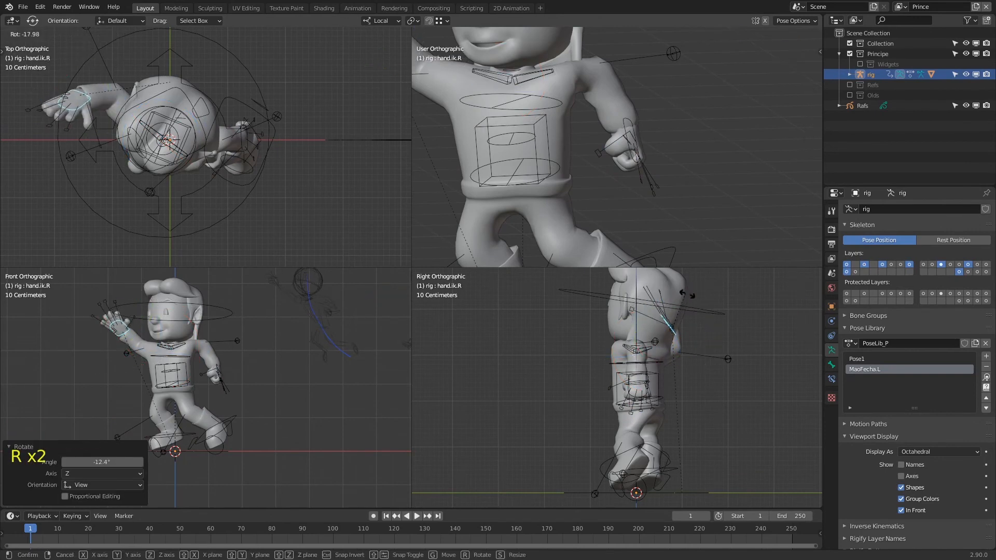
{"action": "left_click", "coordinate": [215, 367]}
{"action": "key", "text": "r"}
{"action": "left_click", "coordinate": [234, 356]}
{"action": "key", "text": "g"}
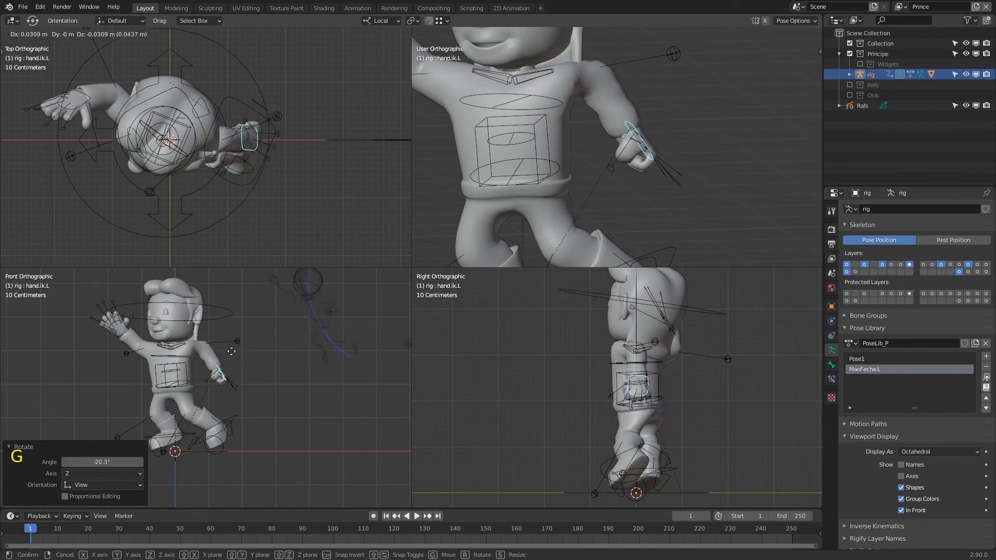
{"action": "left_click", "coordinate": [236, 357]}
Step: Switch the viewports to Material Preview shading and return the angled view to front orthographic, framed on the flying sketch
{"action": "left_click", "coordinate": [792, 34]}
{"action": "left_click", "coordinate": [180, 317]}
{"action": "middle_click_drag", "start_coordinate": [608, 122], "coordinate": [612, 174], "text": "ctrl"}
{"action": "key", "text": "KP_1"}
{"action": "middle_click_drag", "start_coordinate": [726, 151], "coordinate": [651, 172], "text": "shift"}
Step: Rotate the right shoulder control slightly and reposition the foot controls in front view
{"action": "left_click", "coordinate": [166, 348]}
{"action": "key", "text": "r"}
{"action": "left_click", "coordinate": [168, 350]}
{"action": "left_click", "coordinate": [234, 417]}
{"action": "key", "text": "g"}
{"action": "left_click", "coordinate": [239, 407]}
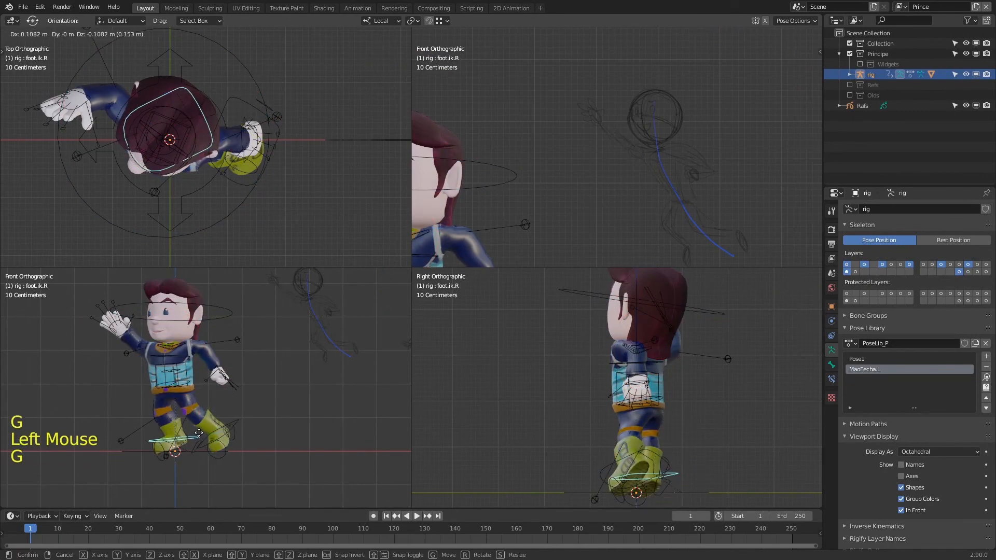
Step: Rotate the torso control, and move it together with both hand controls in front view
{"action": "left_click", "coordinate": [173, 374]}
{"action": "key", "text": "r"}
{"action": "left_click", "coordinate": [200, 347]}
{"action": "left_click", "coordinate": [187, 363]}
{"action": "left_click", "coordinate": [187, 371]}
{"action": "key", "text": "g"}
{"action": "left_click", "coordinate": [183, 370]}
{"action": "left_click", "coordinate": [126, 330], "text": "shift"}
{"action": "left_click", "coordinate": [220, 371], "text": "shift"}
{"action": "key", "text": "g"}
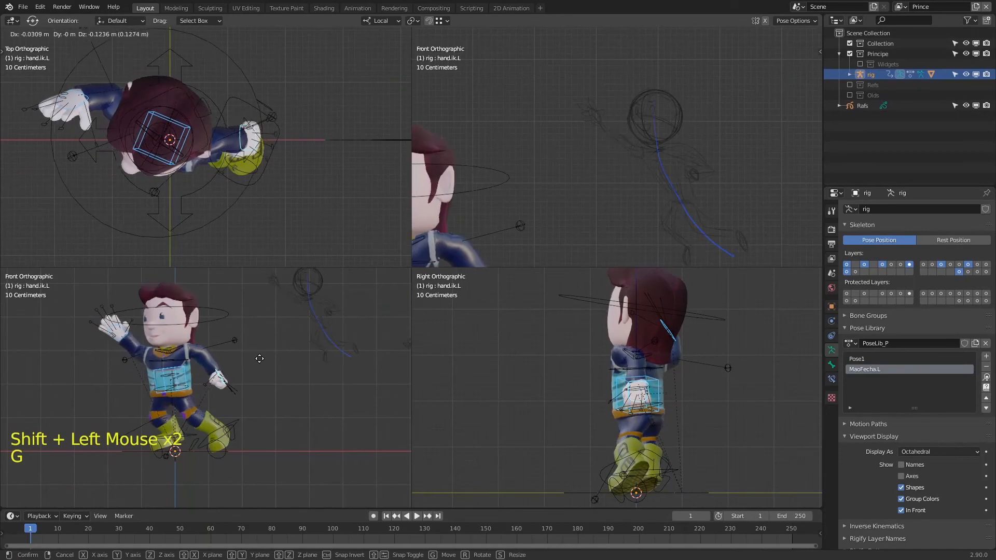
{"action": "left_click", "coordinate": [255, 360]}
Step: Rotate the upper-body and head controls in front view to follow the sketch's line of action
{"action": "left_click", "coordinate": [186, 358]}
{"action": "key", "text": "r"}
{"action": "left_click", "coordinate": [185, 361]}
{"action": "left_click", "coordinate": [176, 372]}
{"action": "key", "text": "r"}
{"action": "left_click", "coordinate": [186, 358]}
{"action": "key", "text": "r"}
{"action": "left_click", "coordinate": [214, 321]}
{"action": "key", "text": "r"}
{"action": "left_click", "coordinate": [311, 369]}
Step: Store the full pose of all bones in the pose library as Pose2 and save the file
{"action": "key", "text": "ctrl+s"}
{"action": "key", "text": "a"}
{"action": "left_click", "coordinate": [985, 356]}
{"action": "left_click", "coordinate": [942, 353]}
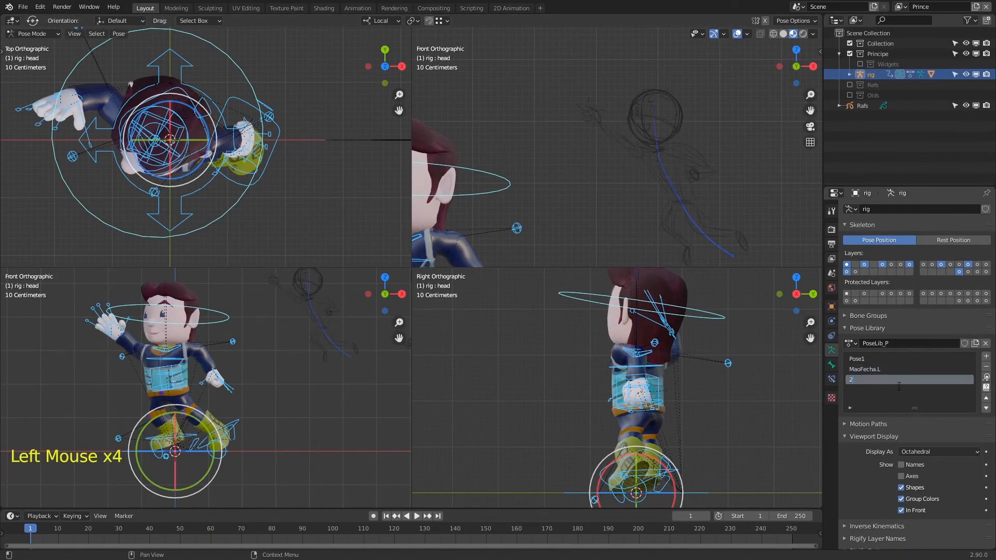
{"action": "key", "text": "ctrl+s"}
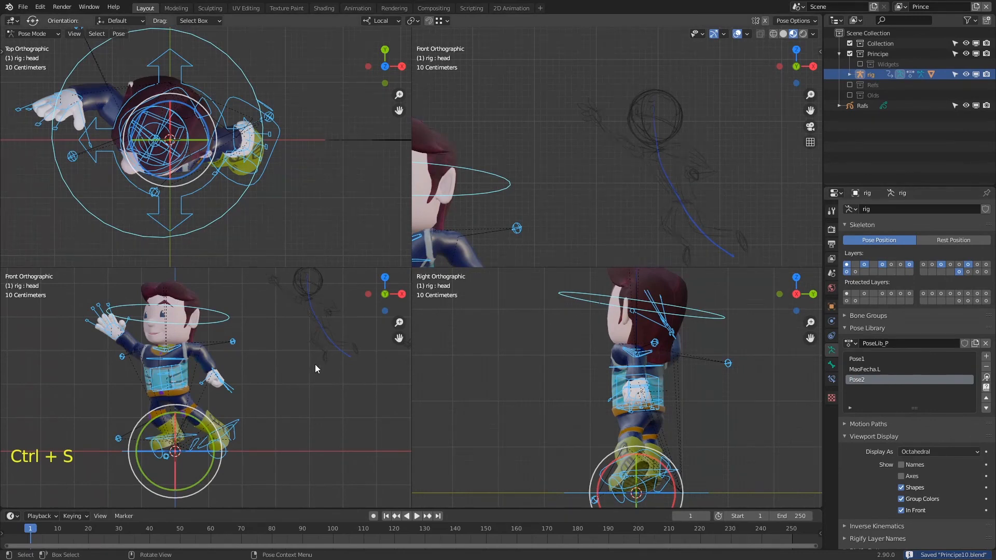
{"action": "key", "text": "ctrl+s"}
Step: Select all bones and clear their rotation, location and scale to reset the character to its default pose
{"action": "key", "text": "alt+a"}
{"action": "key", "text": "alt+r"}
{"action": "key", "text": "alt+g"}
{"action": "left_click", "coordinate": [246, 330]}
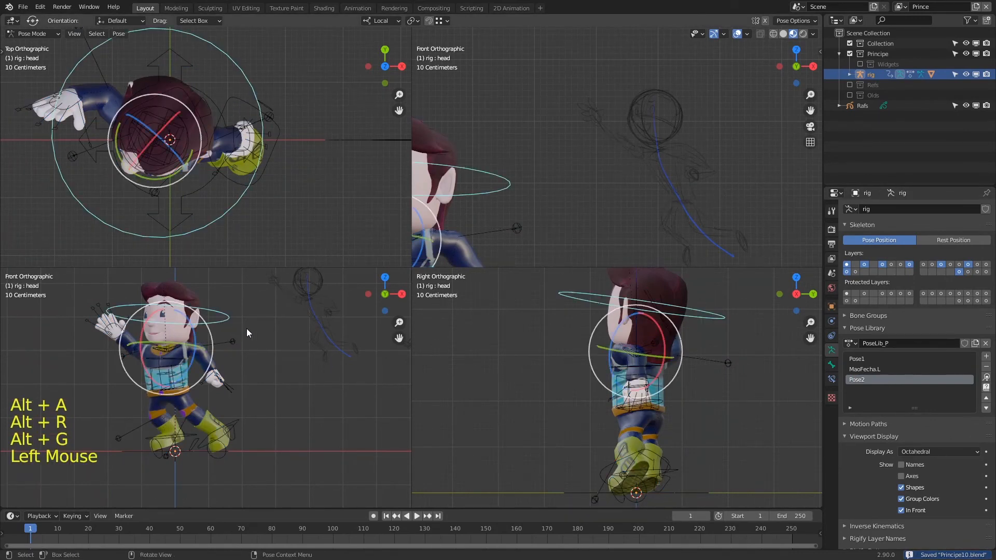
{"action": "key", "text": "a"}
{"action": "key", "text": "alt+r"}
{"action": "key", "text": "alt+g"}
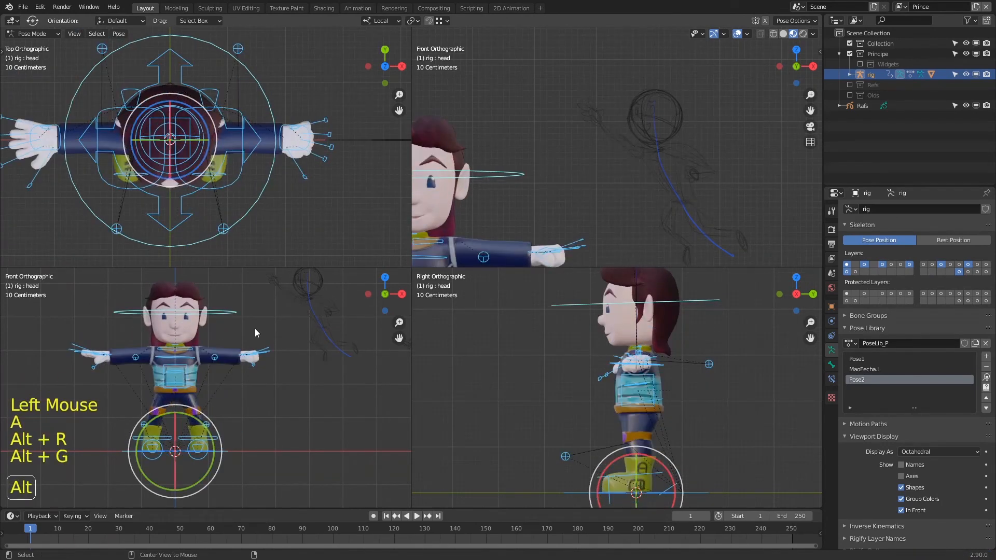
{"action": "key", "text": "alt+s"}
Step: Test the pose library by applying Pose2 and Pose1 to the rig
{"action": "left_click", "coordinate": [986, 377]}
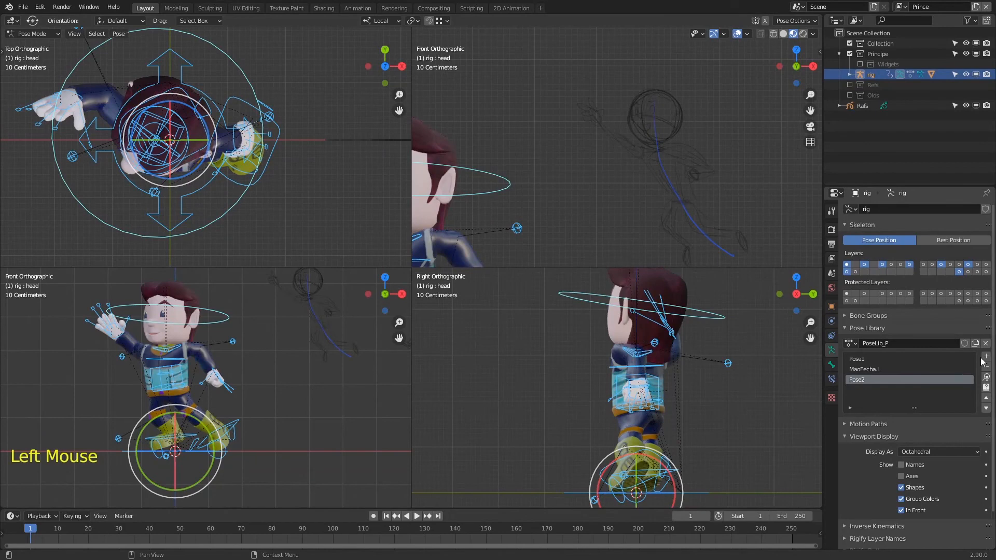
{"action": "left_click", "coordinate": [953, 359]}
{"action": "left_click", "coordinate": [986, 377]}
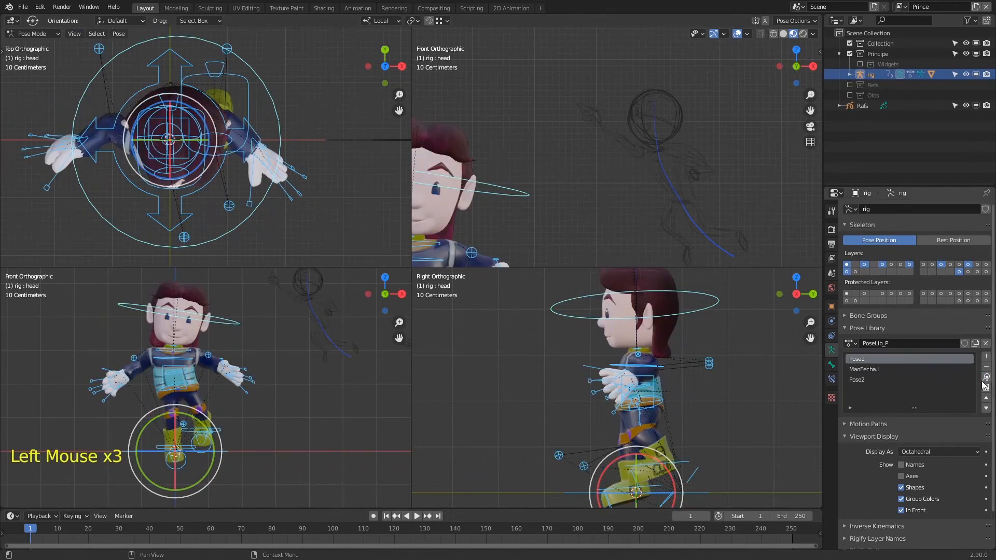
{"action": "left_click", "coordinate": [904, 380]}
Step: Save the file and frame the whole character beside the pose sketches in the second front view
{"action": "middle_click_drag", "start_coordinate": [716, 199], "coordinate": [587, 185], "text": "shift"}
{"action": "key", "text": "ctrl+s"}
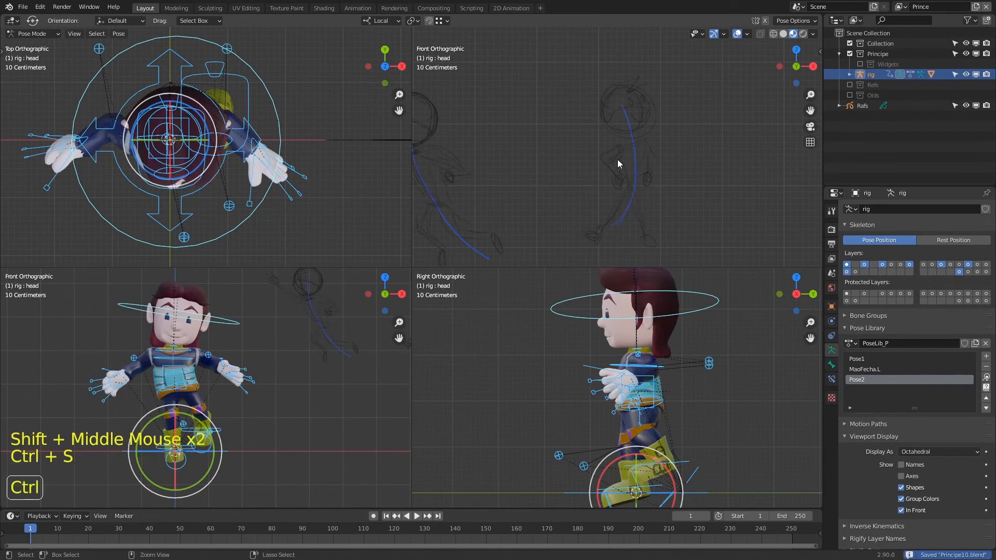
{"action": "key", "text": "ctrl+s"}
{"action": "middle_click_drag", "start_coordinate": [559, 163], "coordinate": [586, 185], "text": "ctrl"}
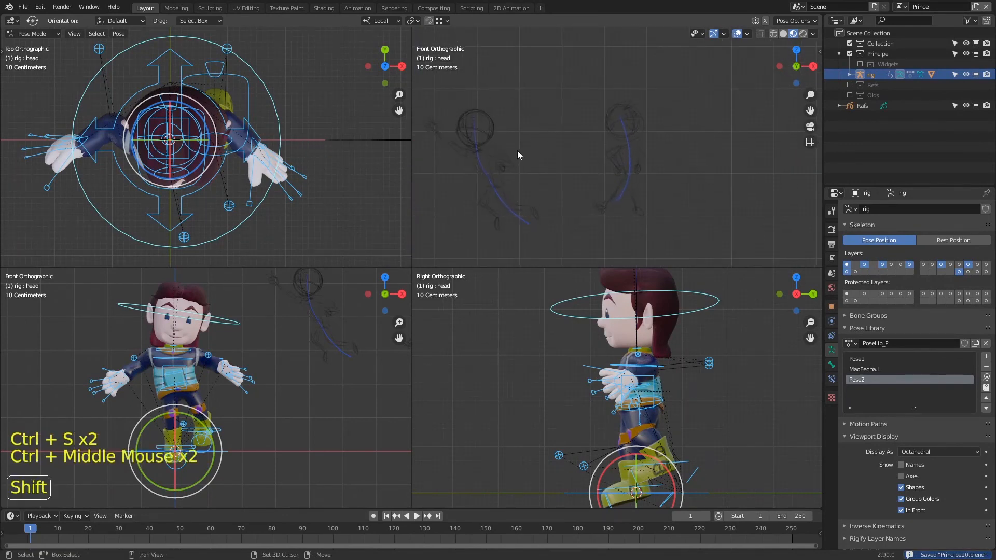
{"action": "middle_click_drag", "start_coordinate": [518, 151], "coordinate": [662, 137], "text": "shift"}
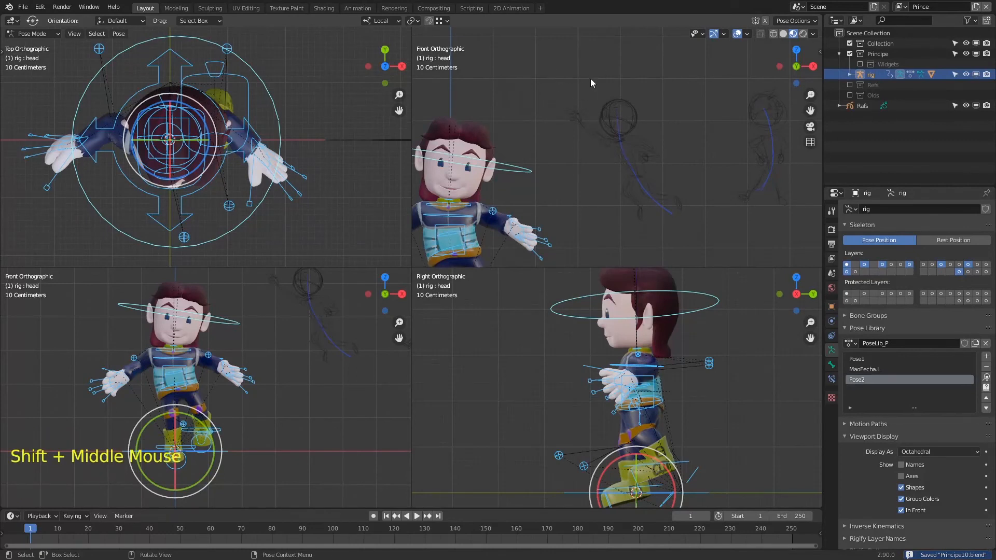
{"action": "middle_click_drag", "start_coordinate": [574, 125], "coordinate": [613, 124], "text": "shift"}
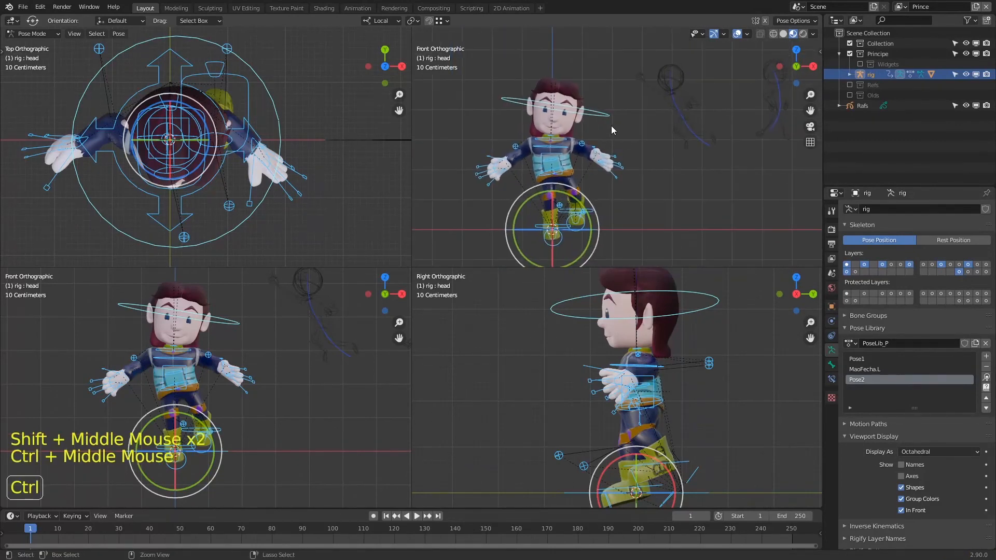
Step: Switch to the browser to look over the animation pose reference images, and return to Blender
{"action": "key", "text": "alt+Tab"}
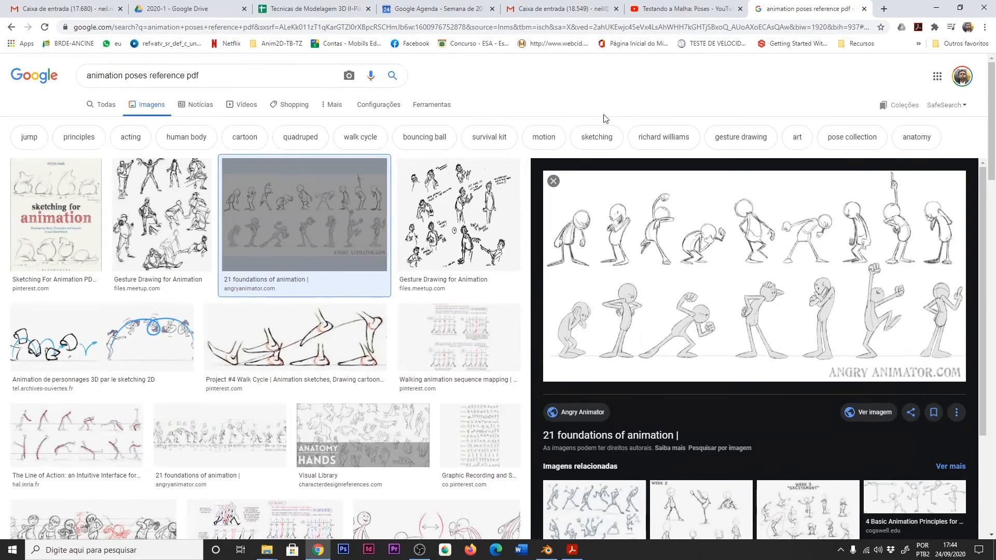
{"action": "scroll", "coordinate": [605, 119], "scroll_direction": "down", "scroll_amount": 4}
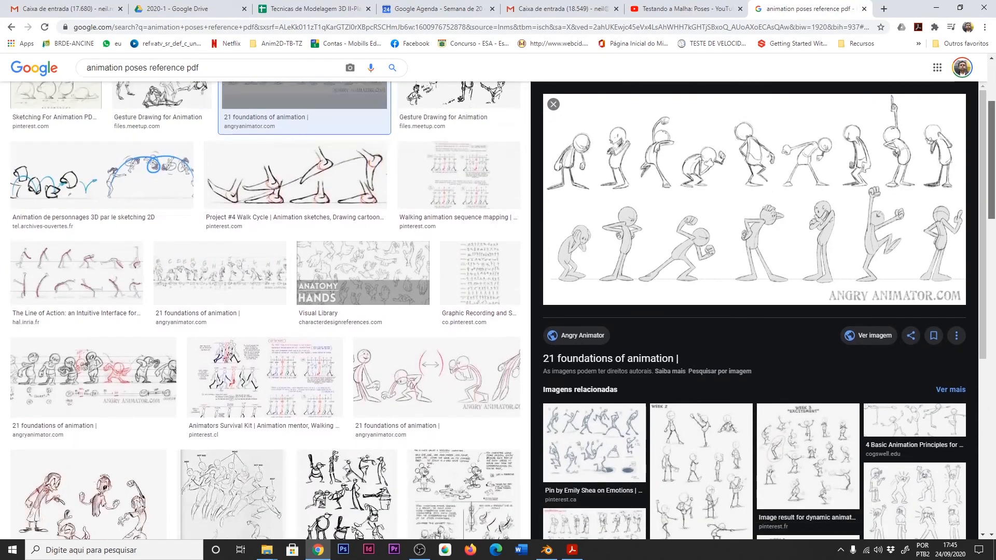
{"action": "scroll", "coordinate": [605, 118], "scroll_direction": "up", "scroll_amount": 4}
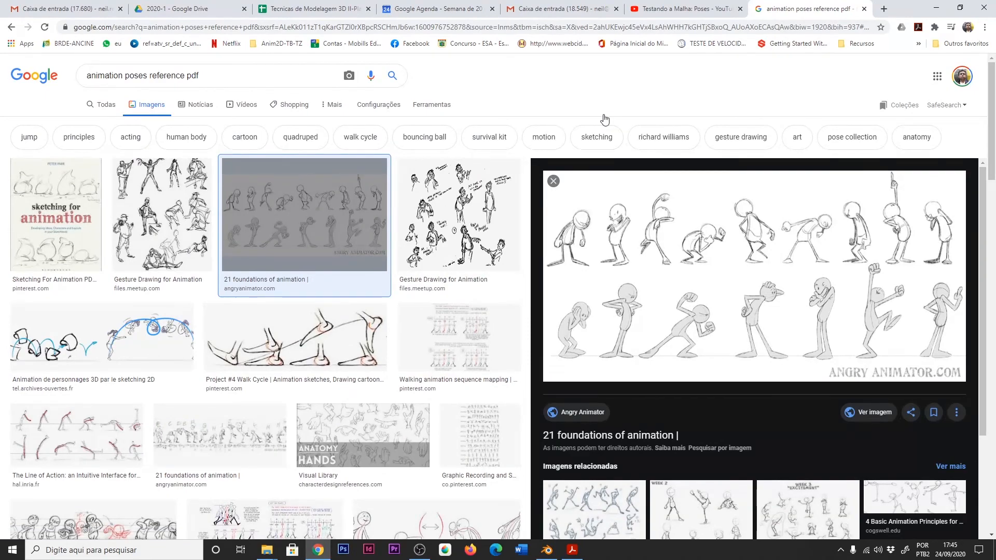
{"action": "key", "text": "alt+Tab"}
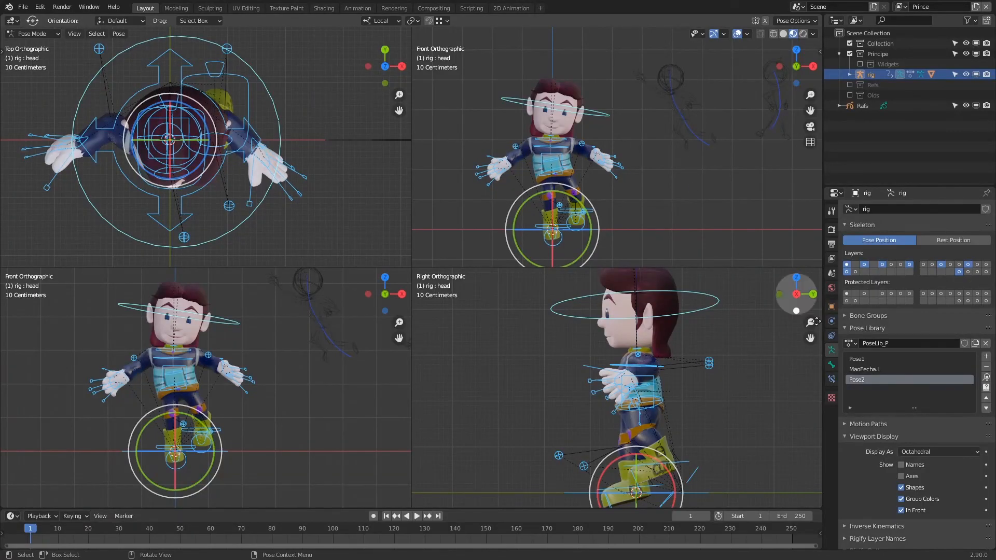
Step: Apply the stored library poses MaoFecha.L, Pose1 and Pose2 to the rig, one after another
{"action": "left_click", "coordinate": [878, 368]}
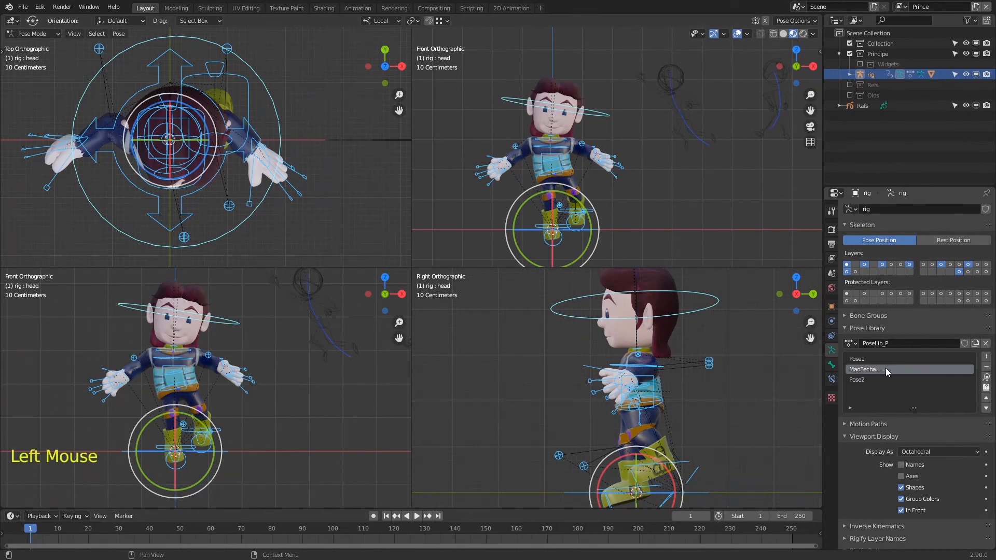
{"action": "left_click", "coordinate": [986, 377]}
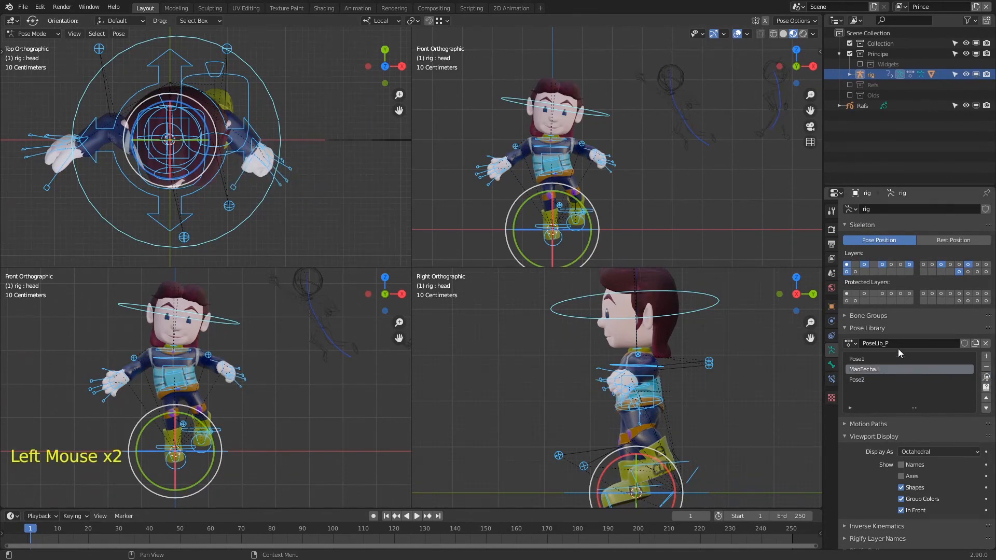
{"action": "left_click", "coordinate": [885, 359]}
{"action": "left_click", "coordinate": [986, 377]}
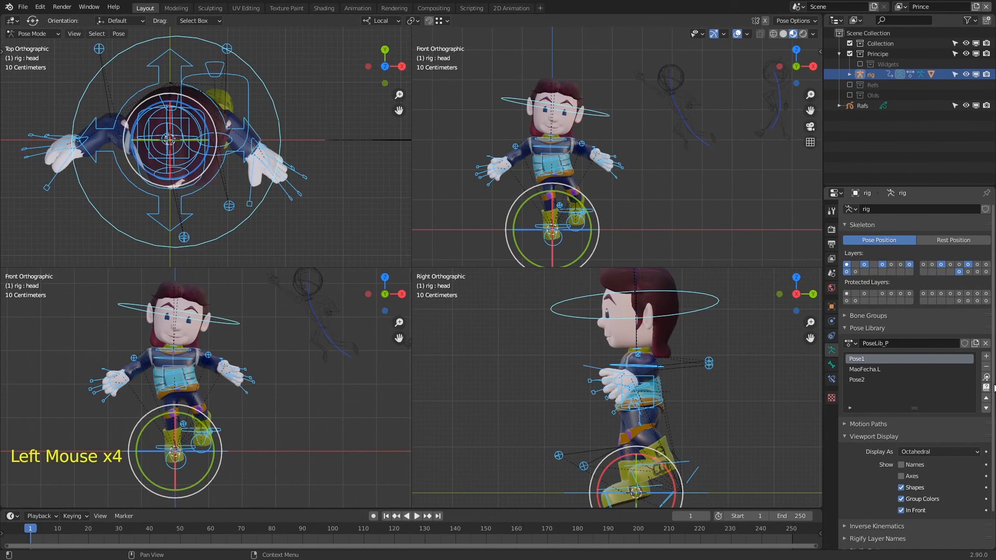
{"action": "left_click", "coordinate": [857, 380]}
{"action": "left_click", "coordinate": [987, 377]}
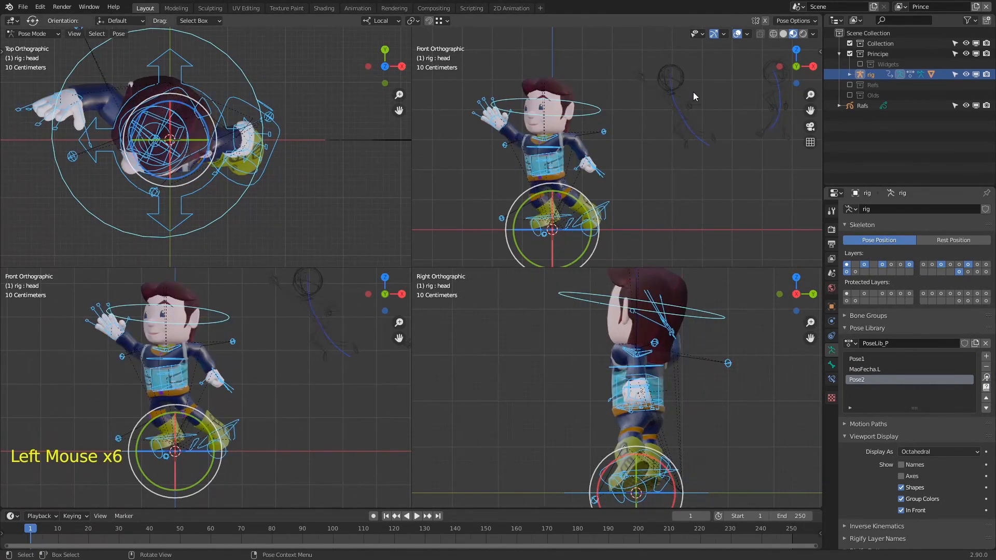